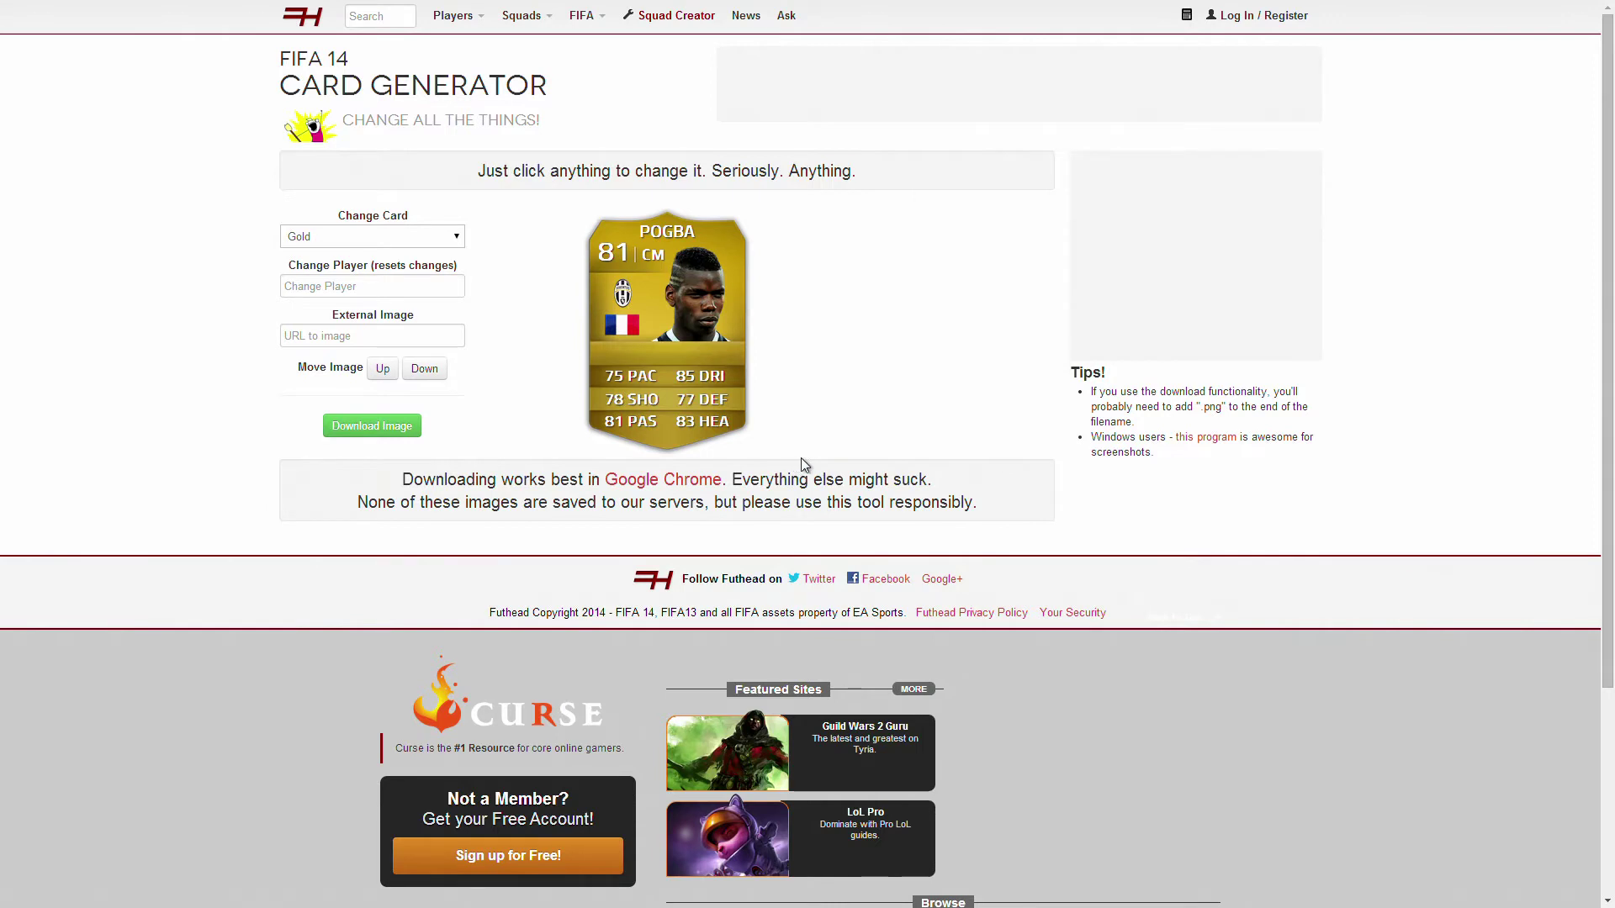
Leave Pogba's pace at 75, and change shooting to 80 SHO and passing to 84 PAS.
click(631, 378)
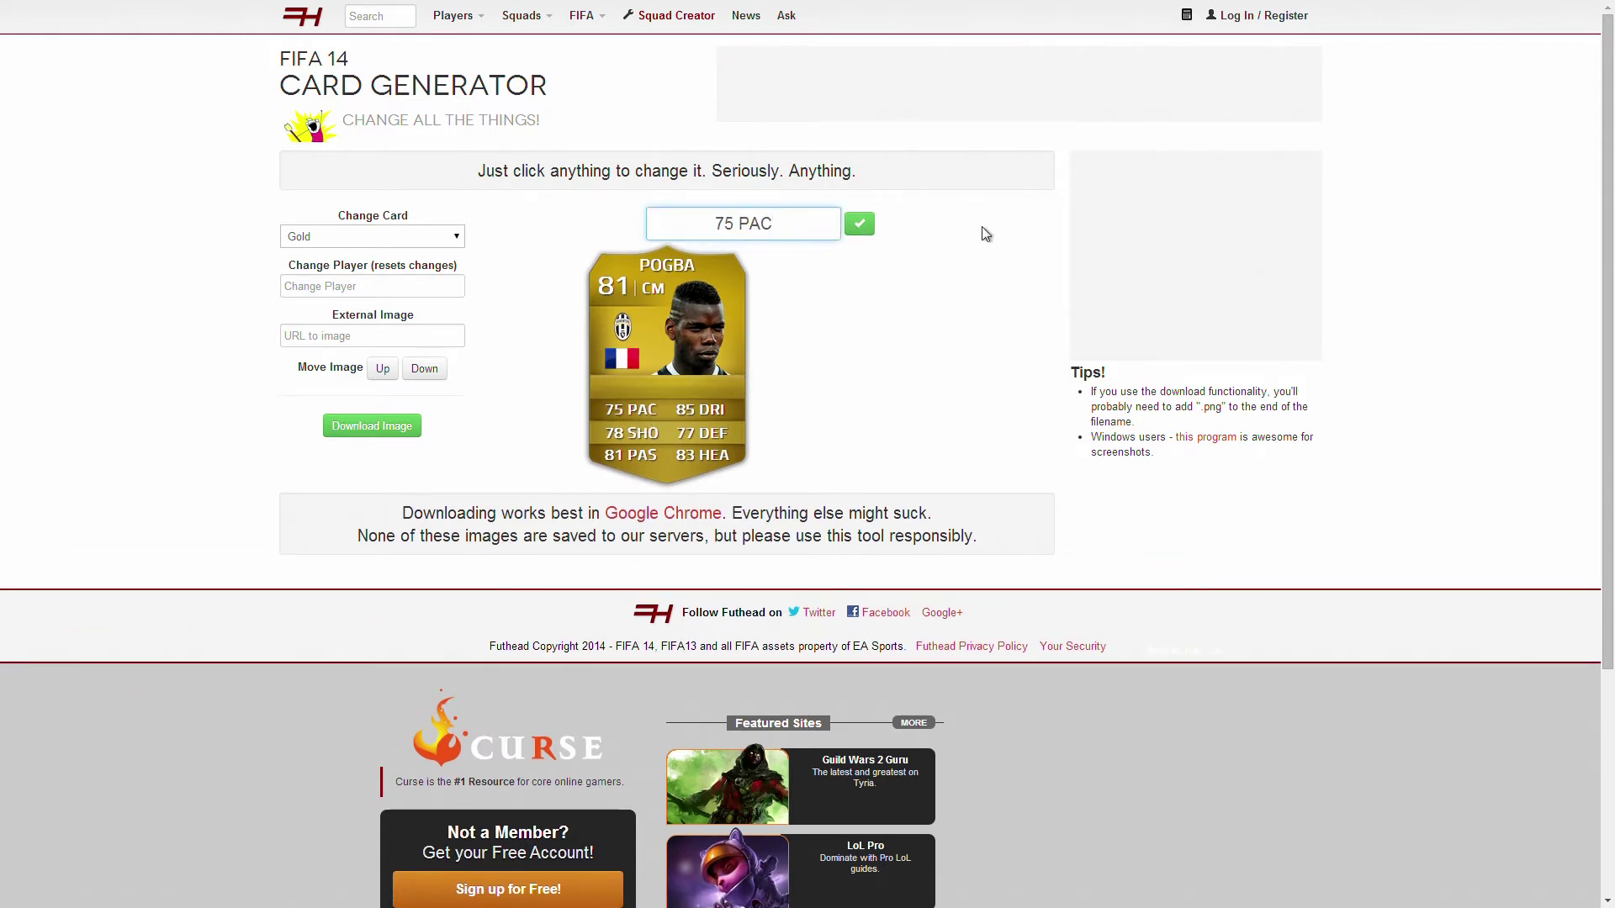
click(861, 227)
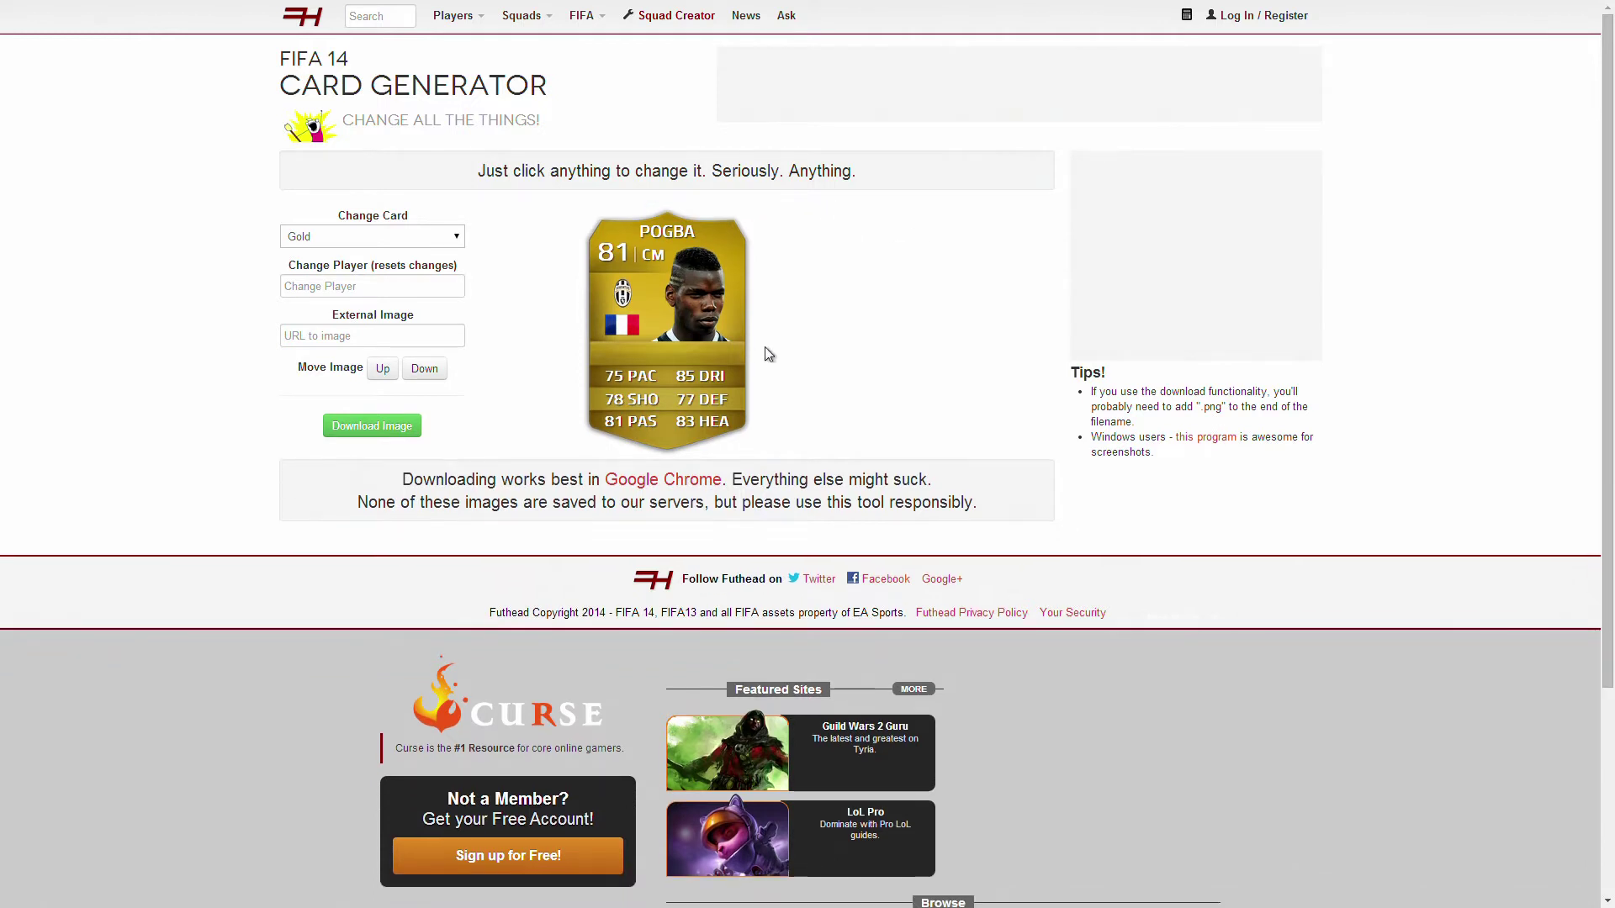
click(617, 408)
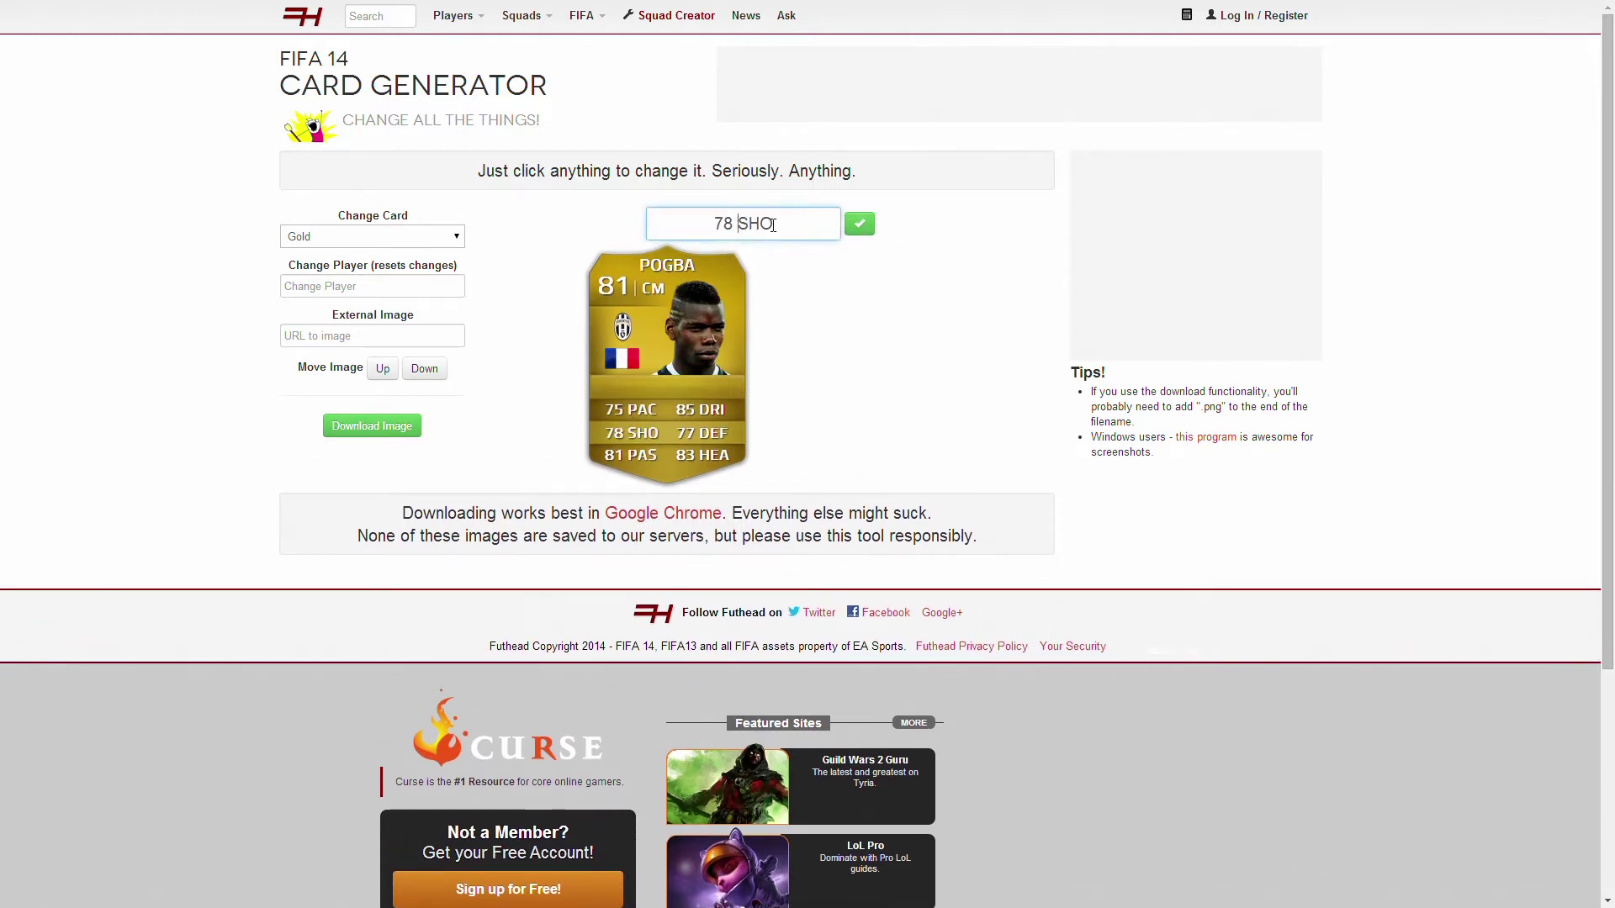
key(BackSpace)
key(BackSpace)
key(BackSpace)
text(8.)
key(BackSpace)
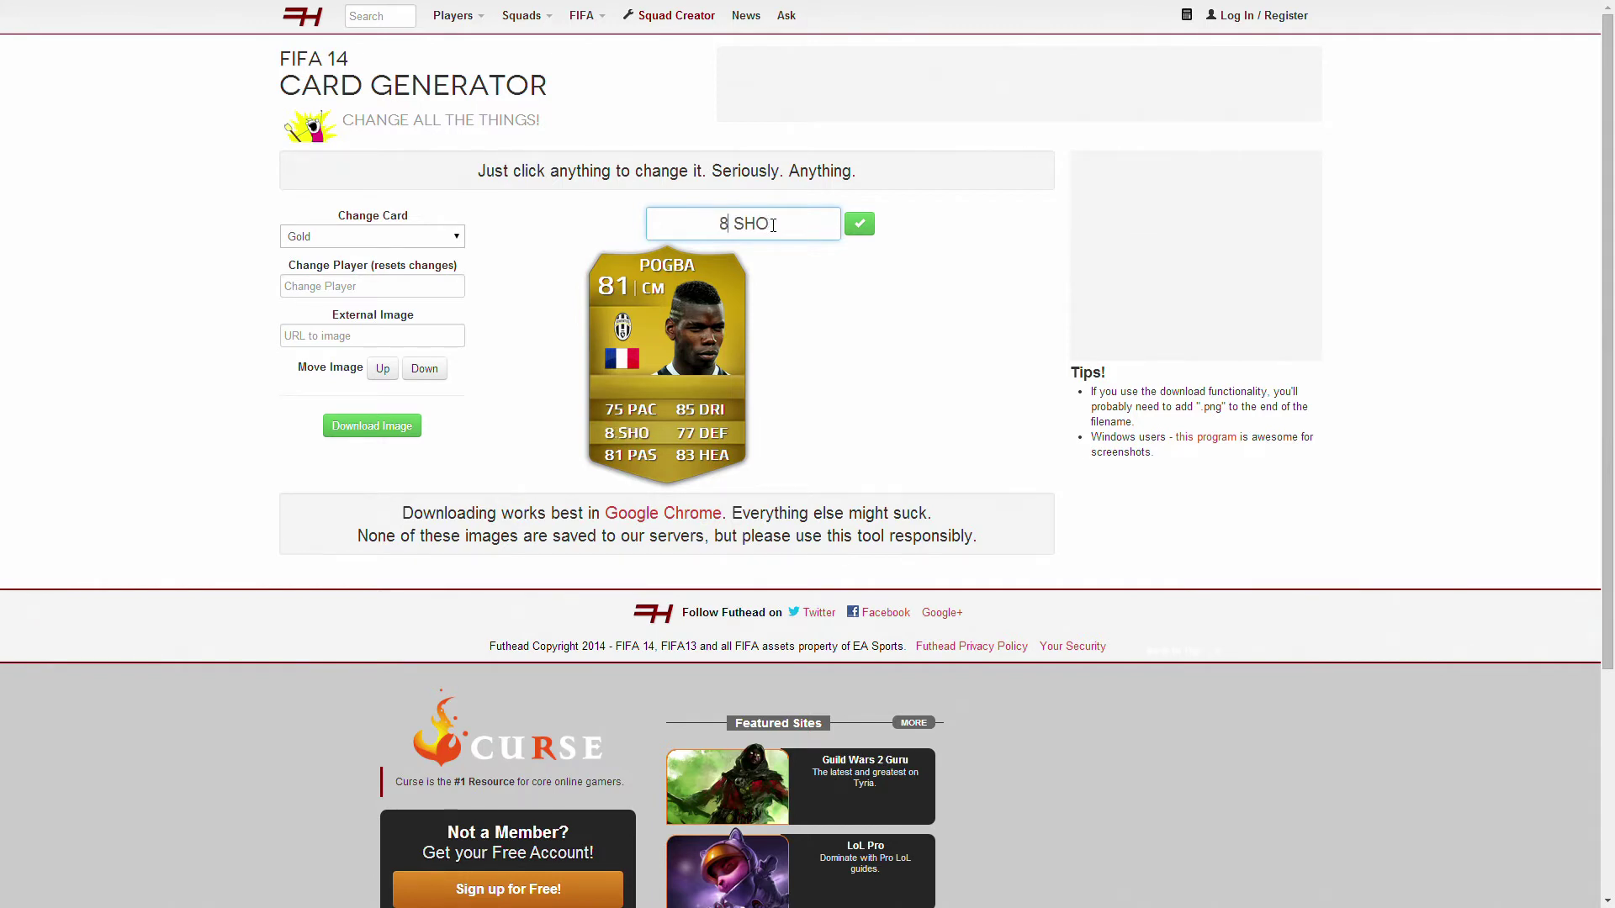
text(0)
click(866, 228)
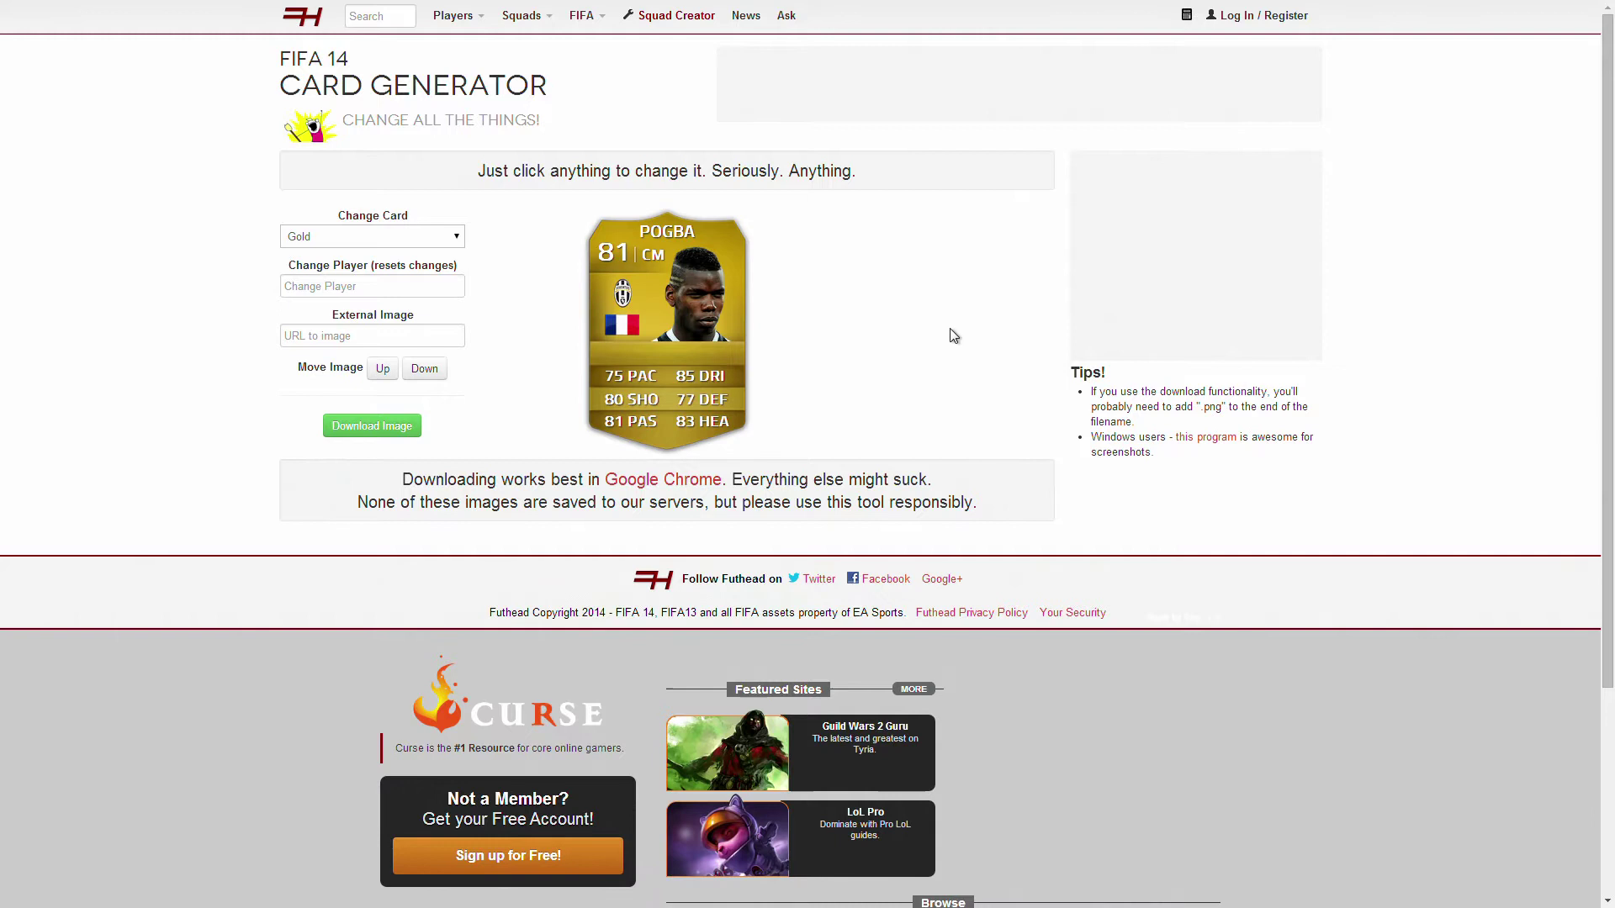
click(630, 421)
click(741, 226)
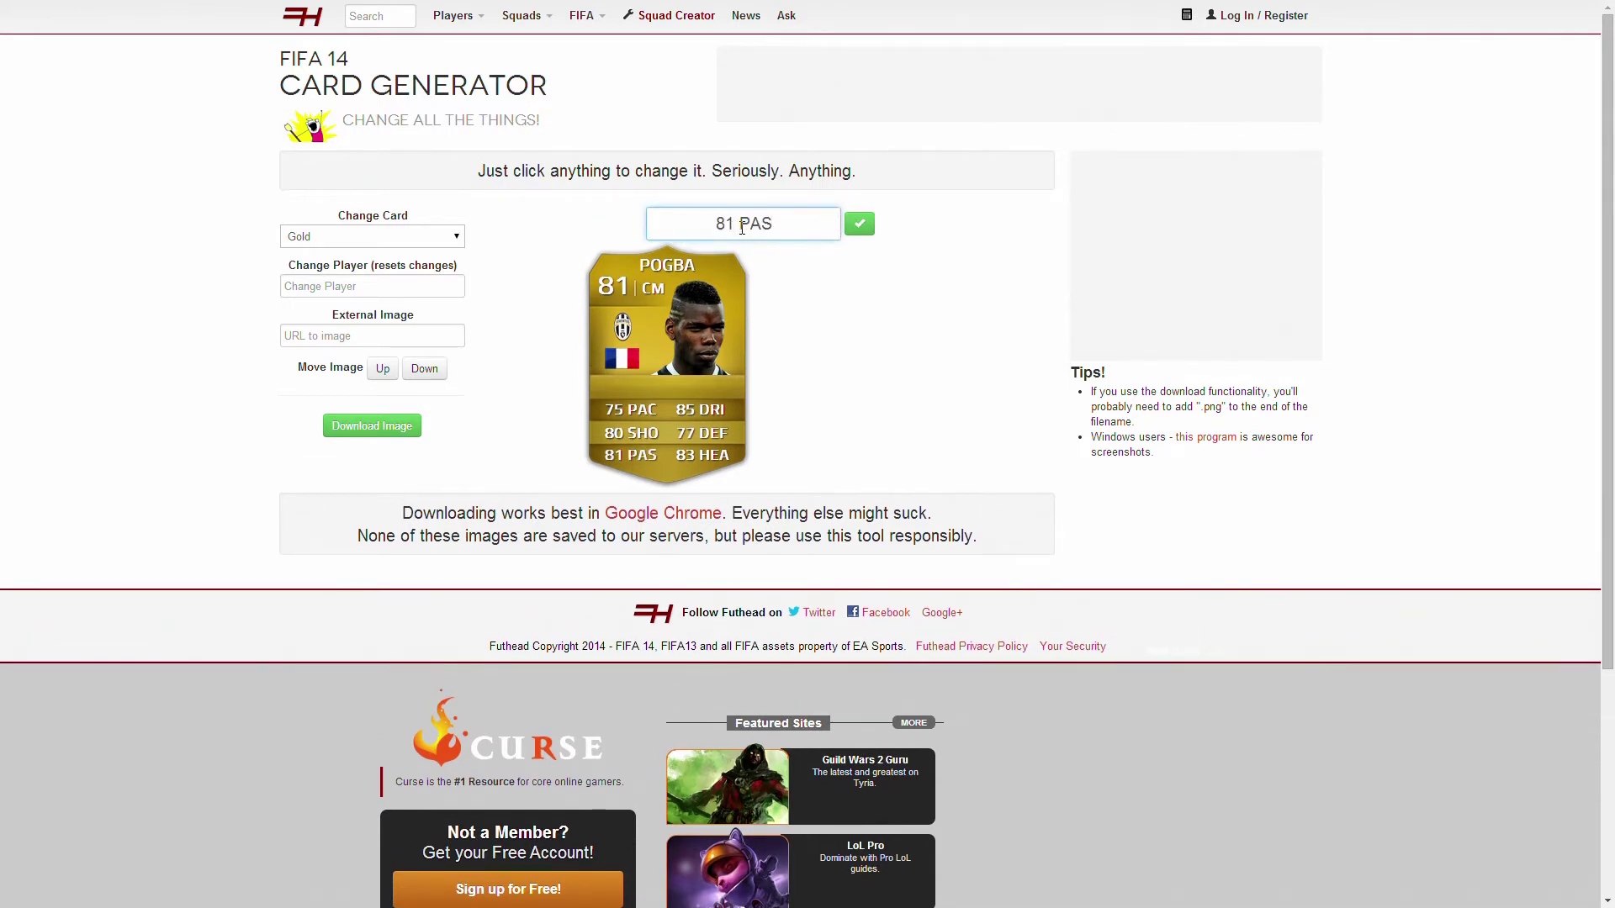
key(BackSpace)
text(4)
Lower Pogba's dribbling from 85 to 83 DRI and begin changing the 77 DEF value.
click(699, 414)
click(736, 220)
key(BackSpace)
text(3 DRI)
click(860, 224)
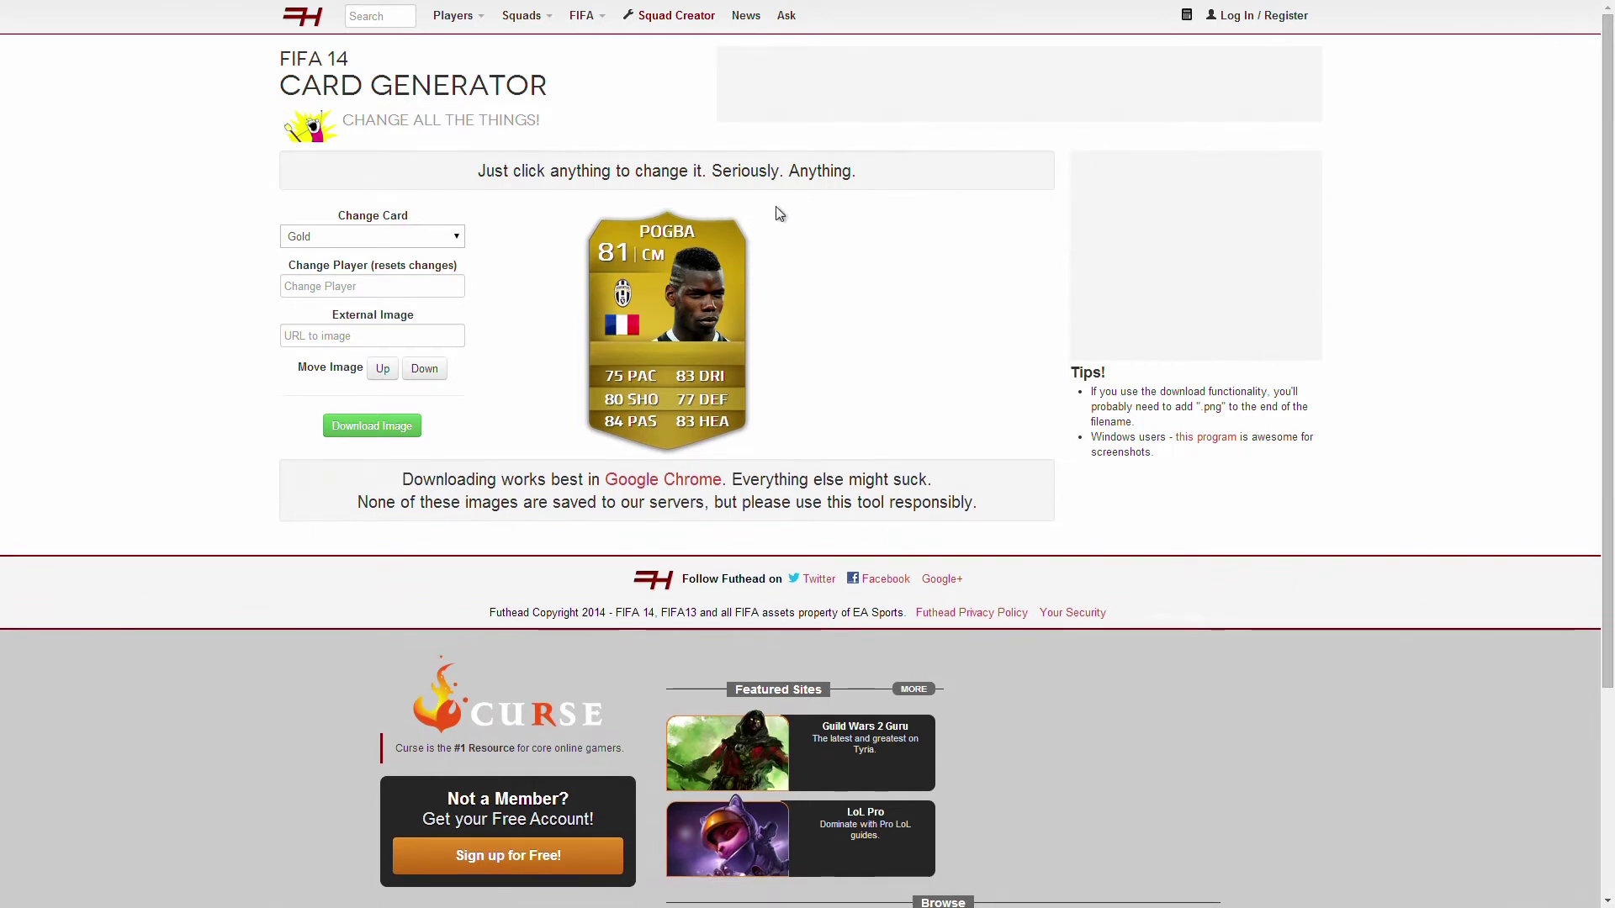
click(703, 399)
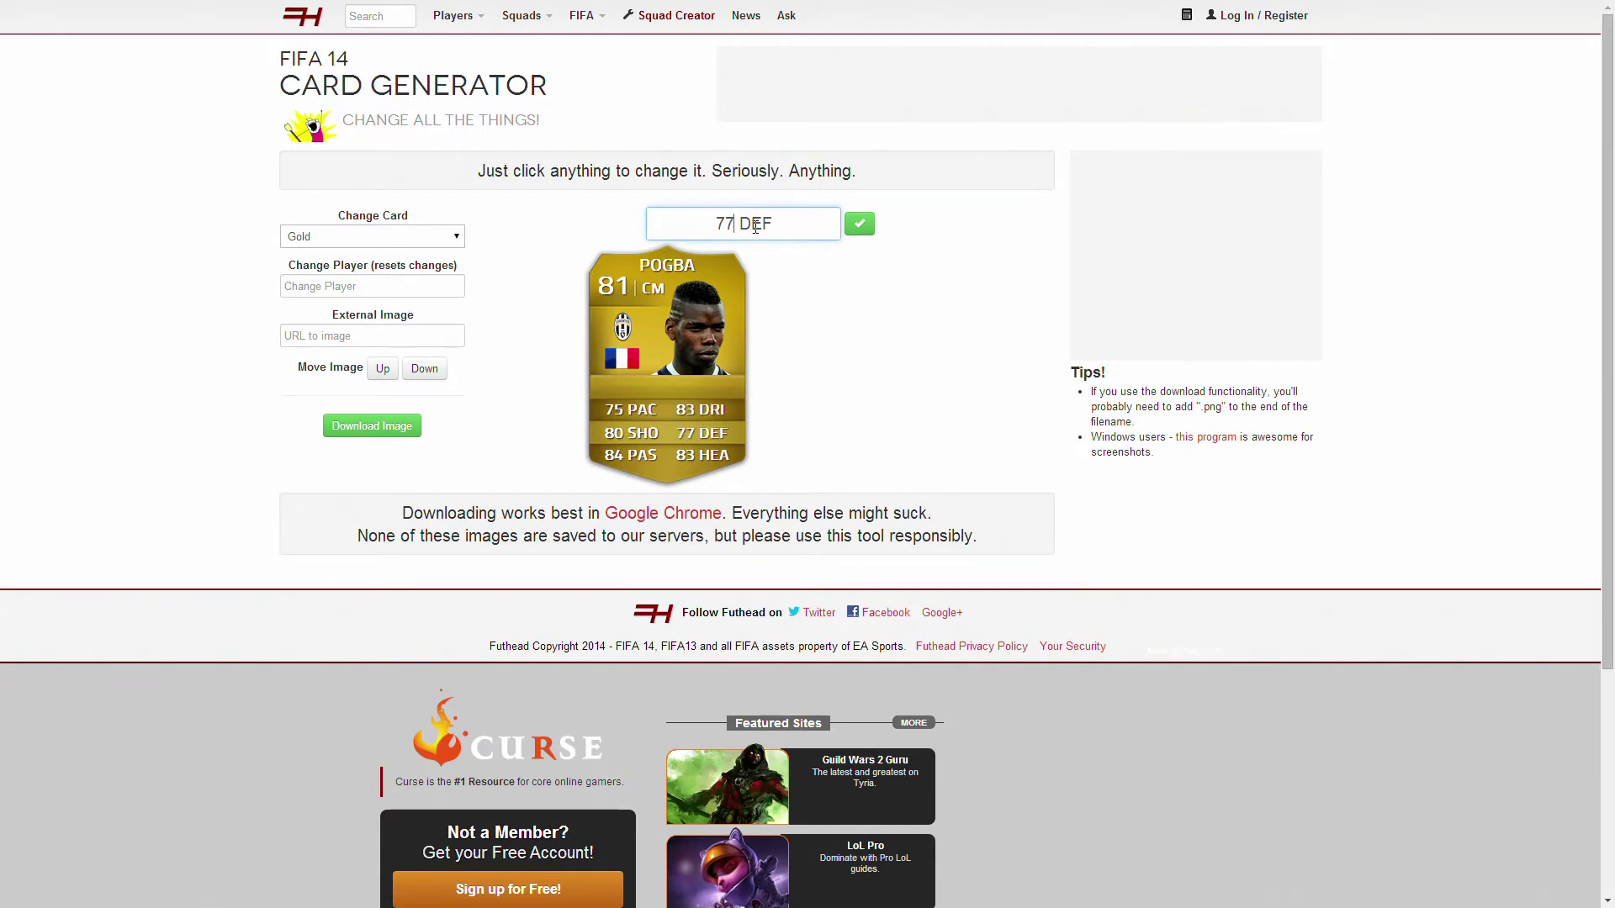
key(BackSpace)
Set defending to 79 DEF, replace 83 HEA with 78 PHY, and begin changing the 81 rating.
text(9)
click(867, 235)
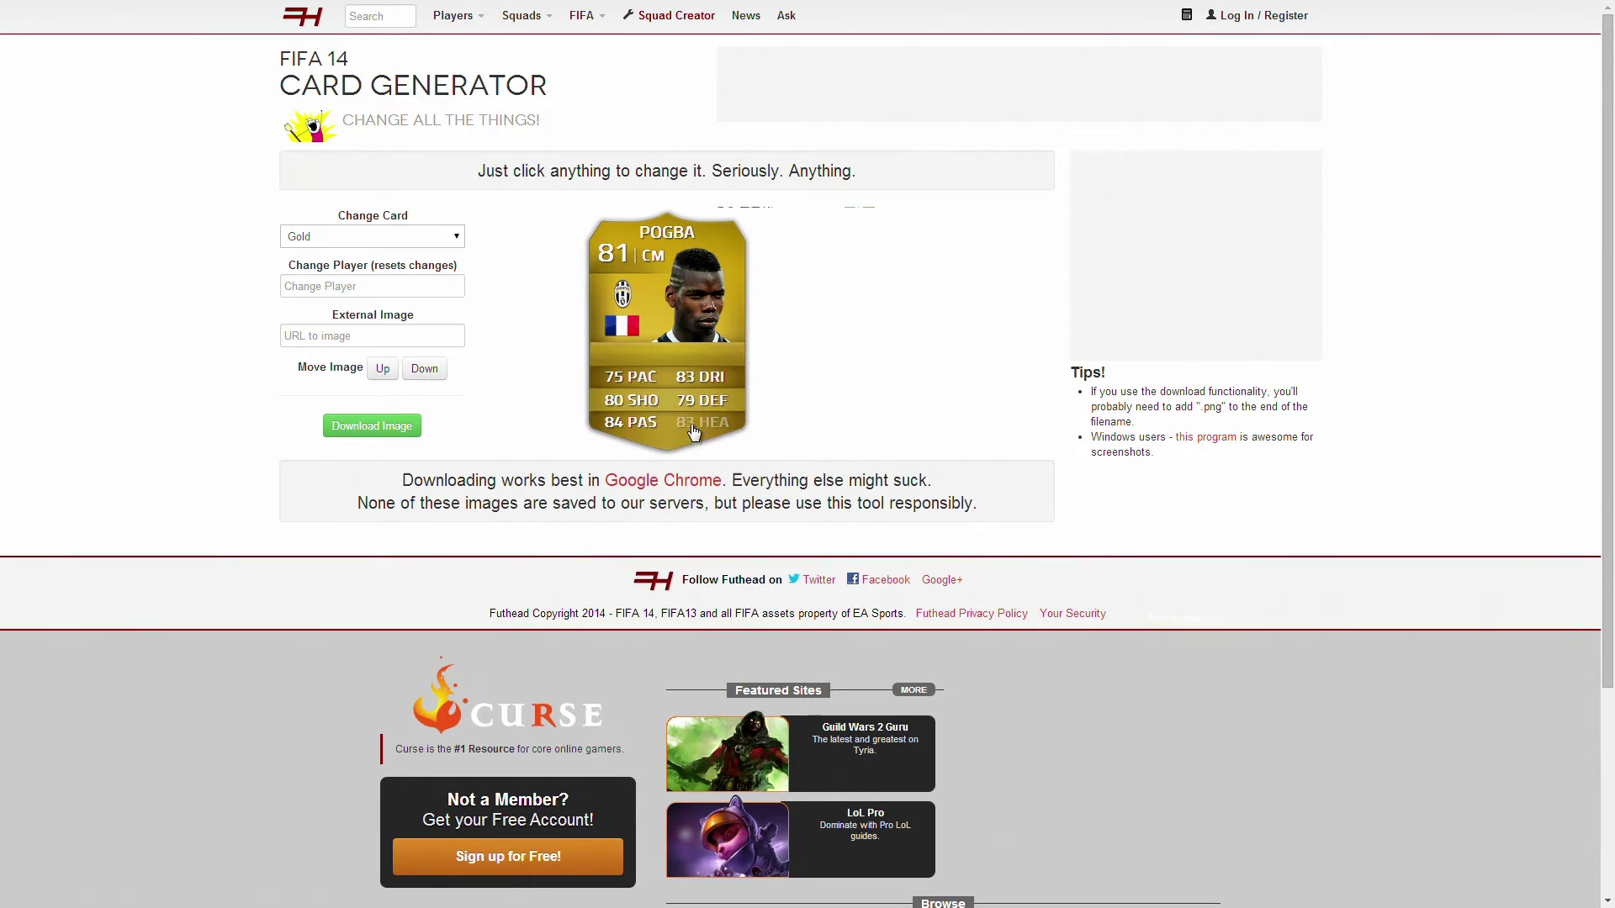
click(702, 421)
click(735, 226)
key(BackSpace)
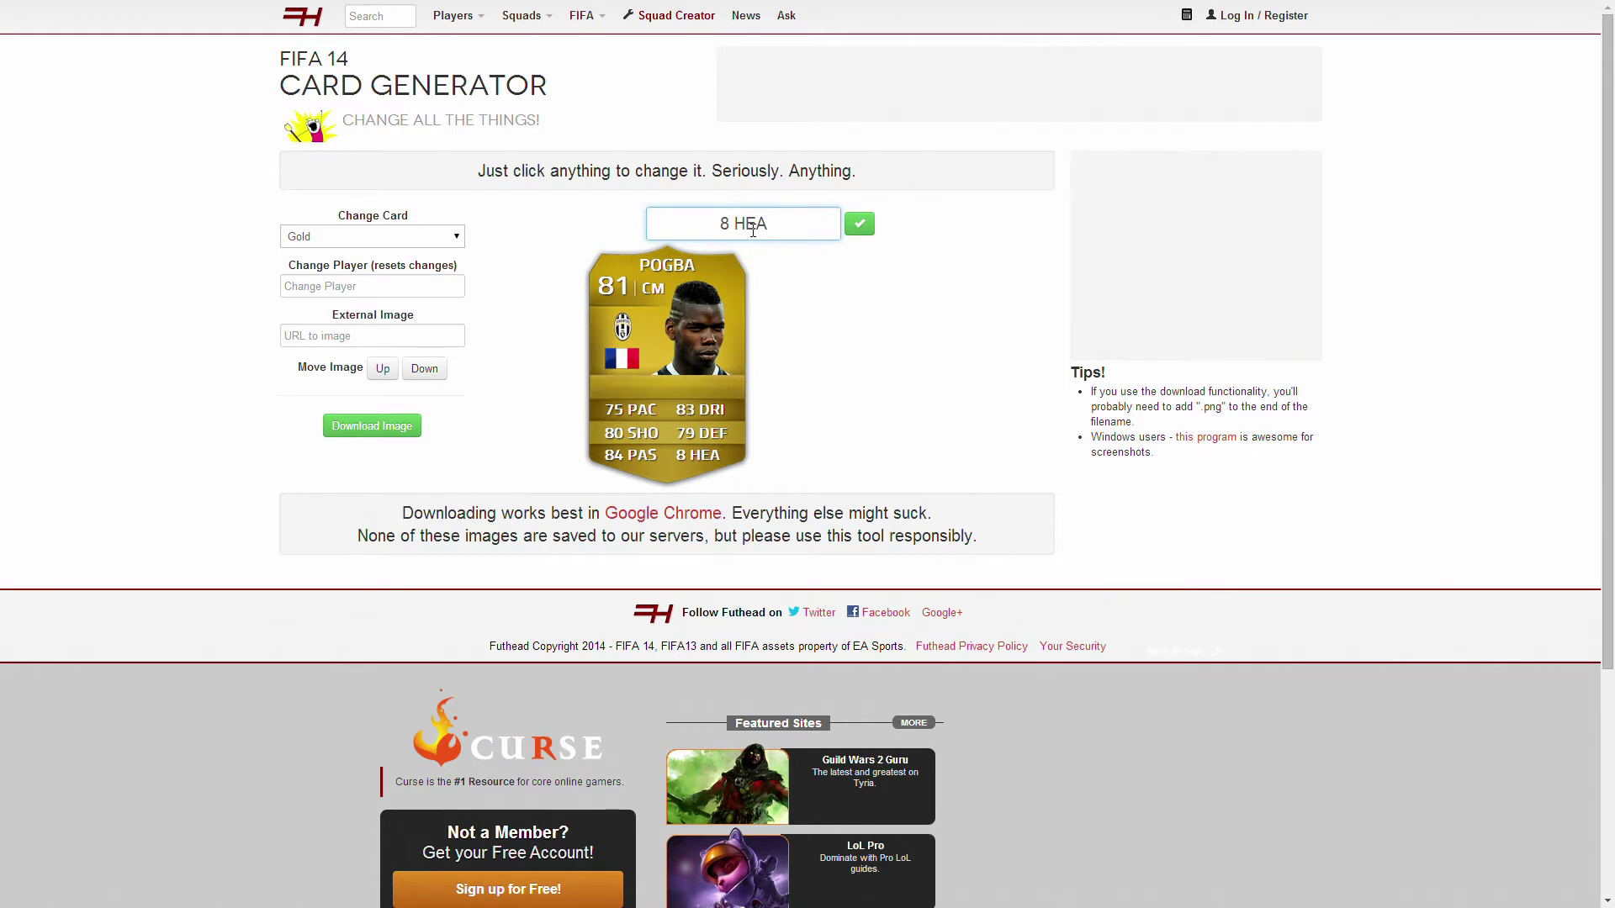
key(BackSpace)
text(78)
key(BackSpace)
key(BackSpace)
key(BackSpace)
key(BackSpace)
text(PHY)
click(859, 223)
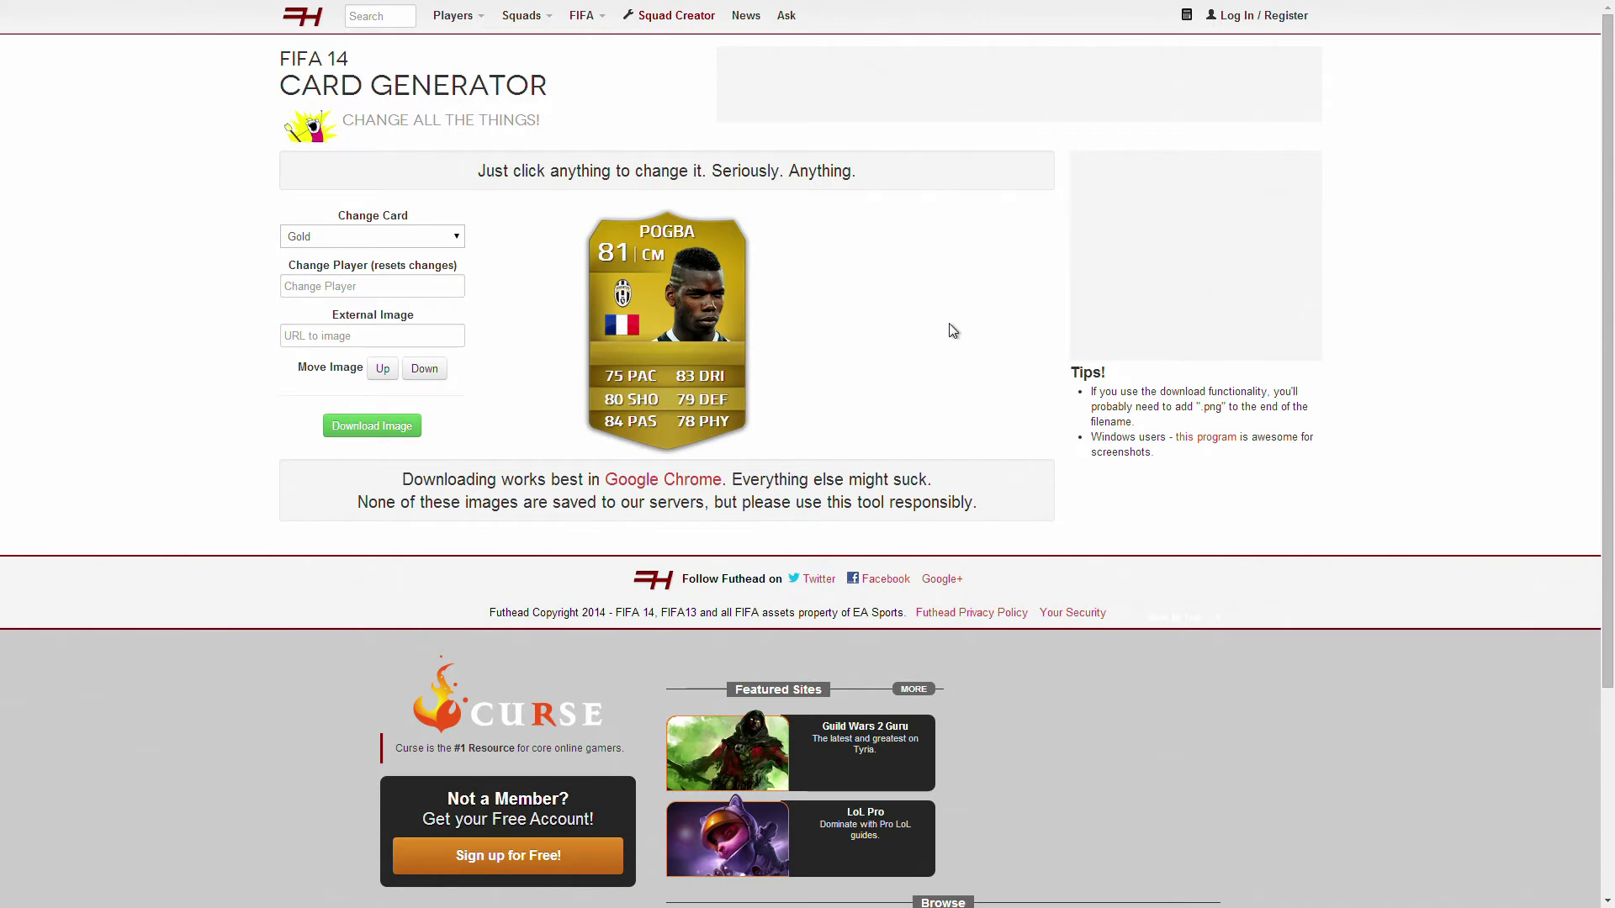
click(613, 252)
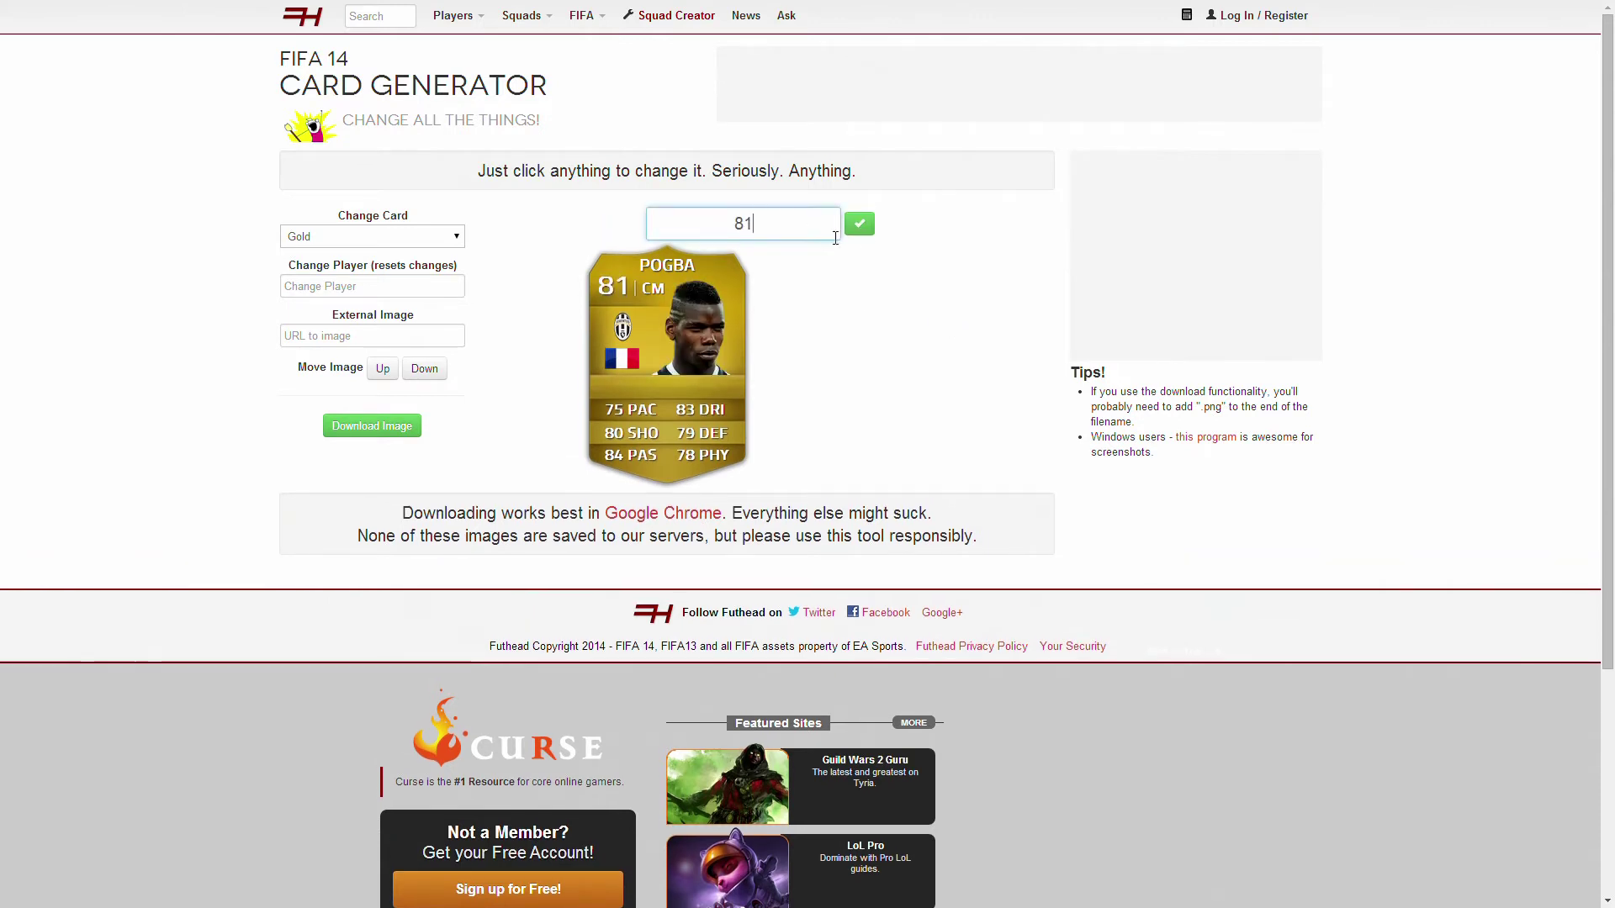
key(BackSpace)
Finish changing Pogba's overall rating from 81 to 84.
text(4)
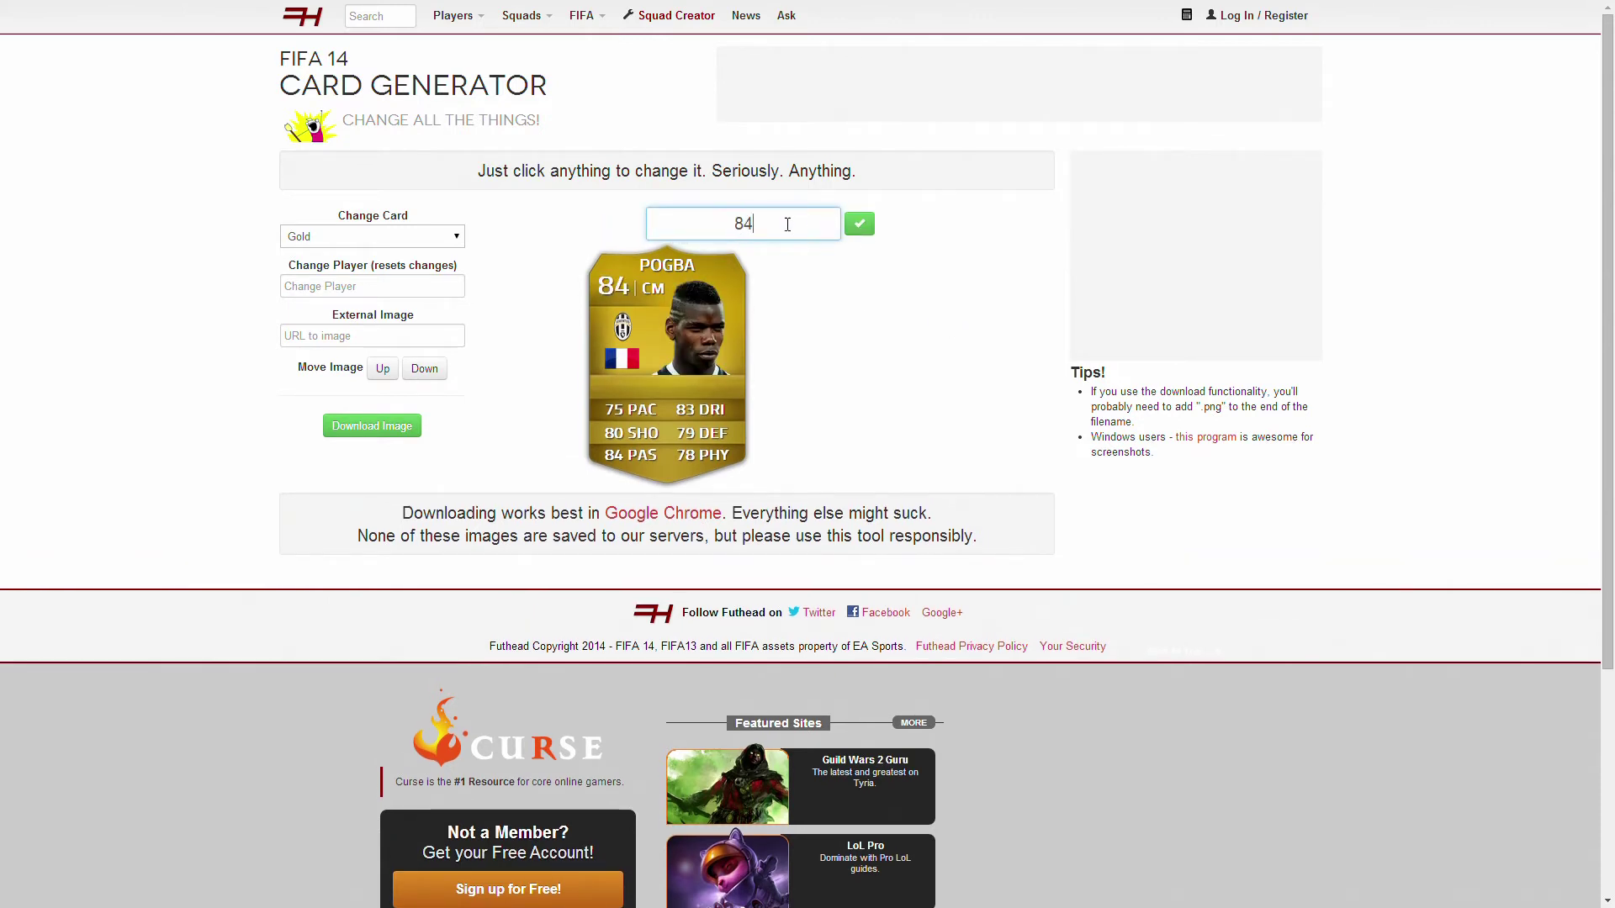
click(860, 223)
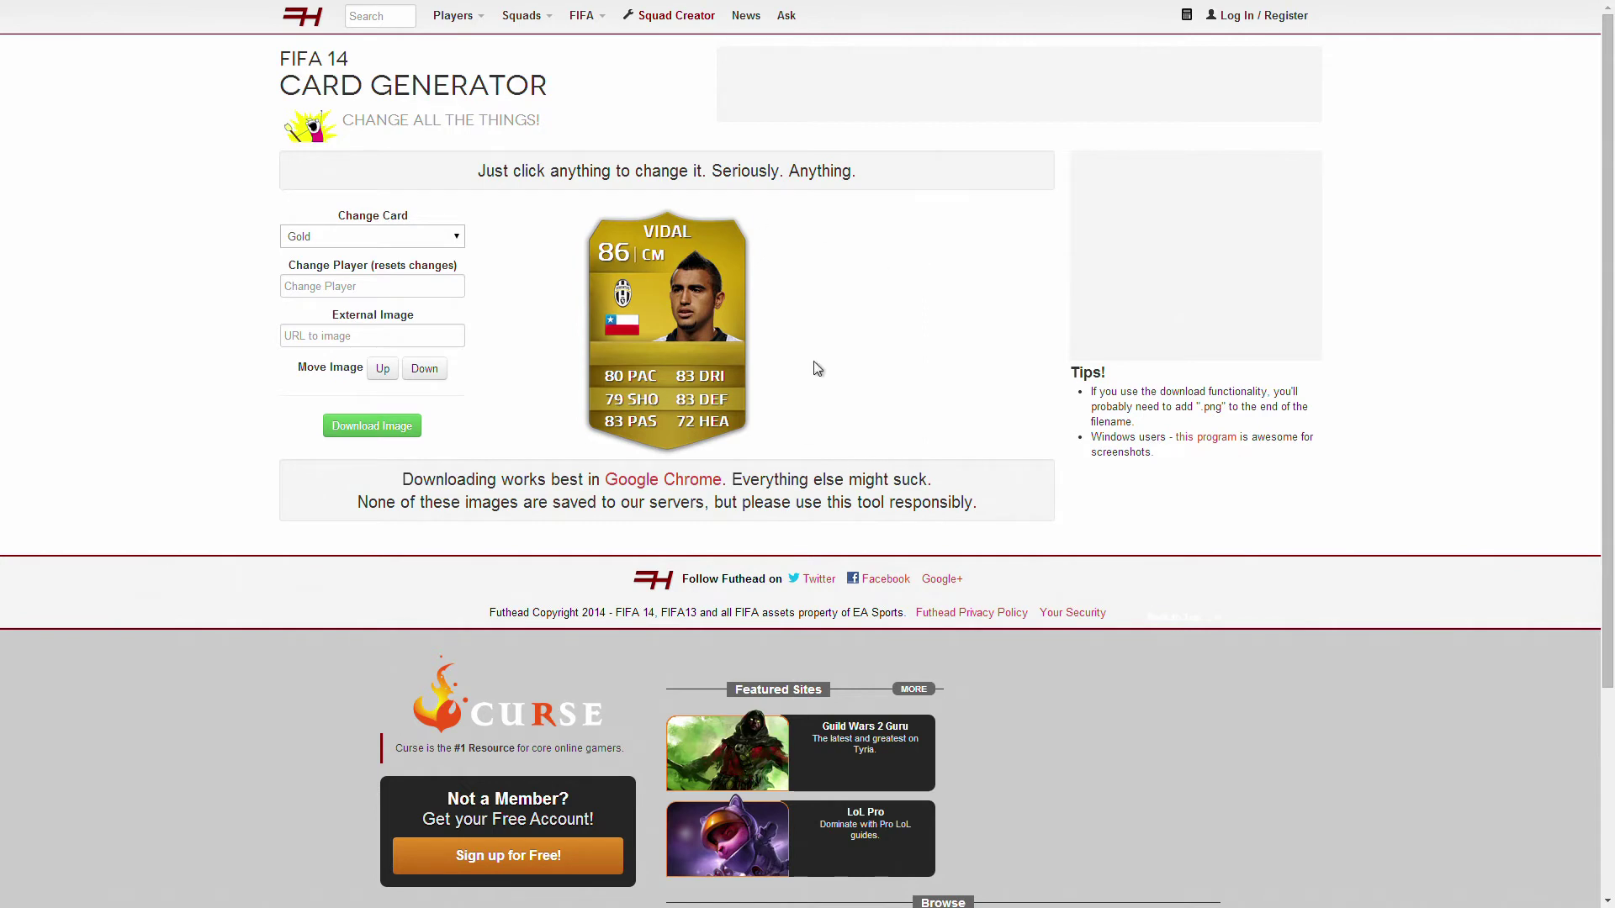
Change Vidal's pace to 79 PAC and shooting to 80 SHO.
click(626, 378)
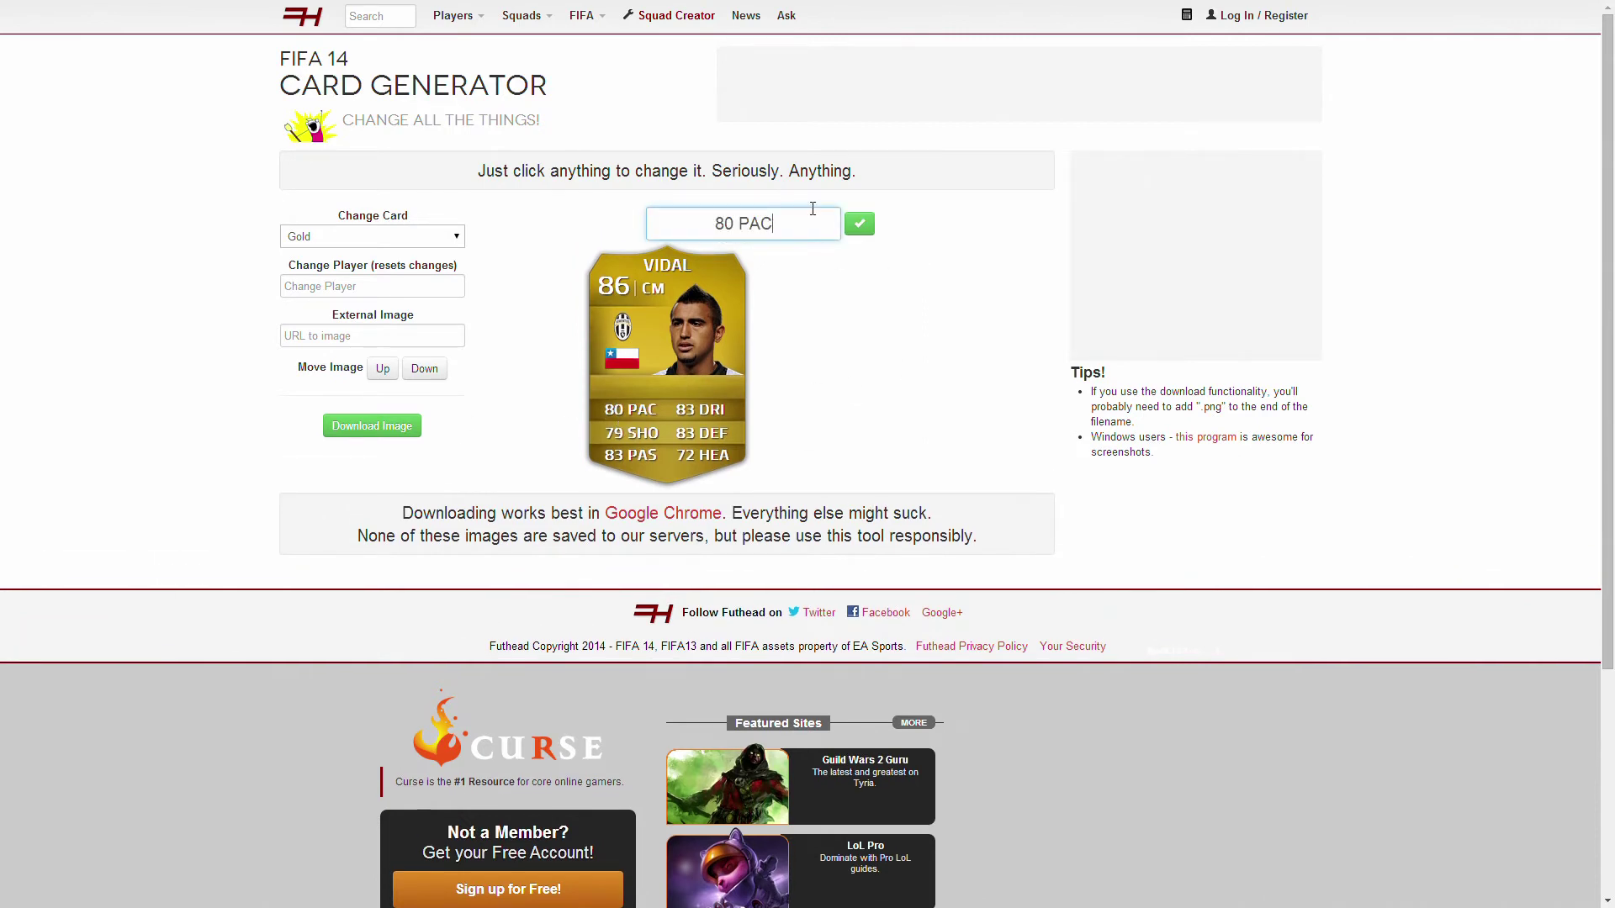
click(736, 227)
key(BackSpace)
key(BackSpace)
text(79)
click(627, 437)
click(738, 225)
key(BackSpace)
key(BackSpace)
text(80)
Raise Vidal's passing to 84 PAS and lower dribbling to 81 DRI.
click(631, 454)
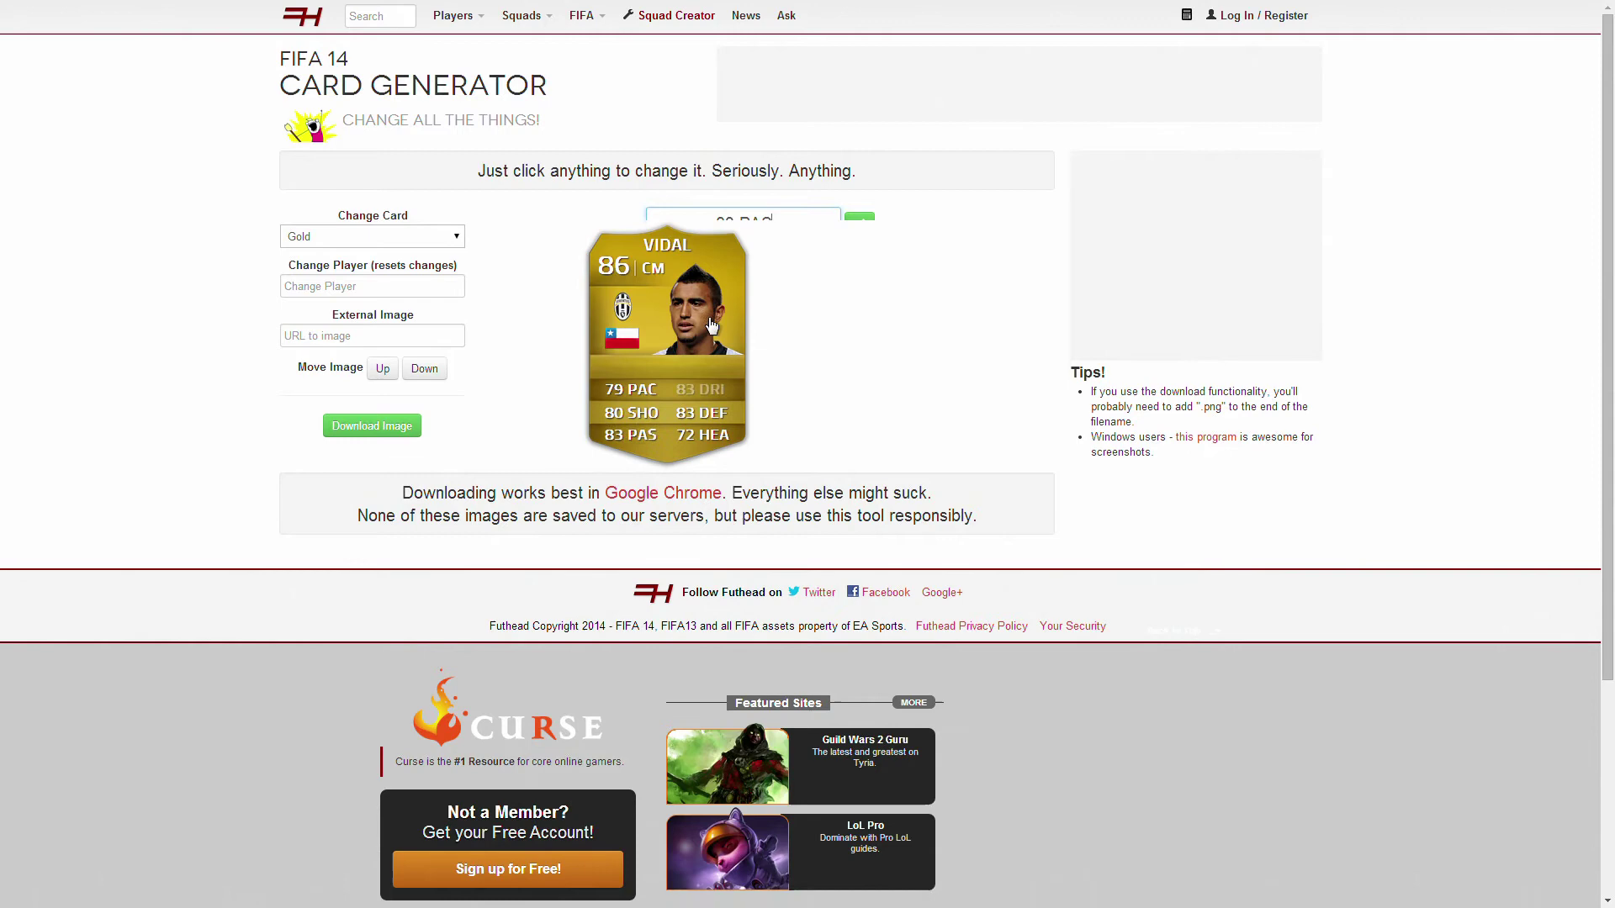
click(733, 224)
key(BackSpace)
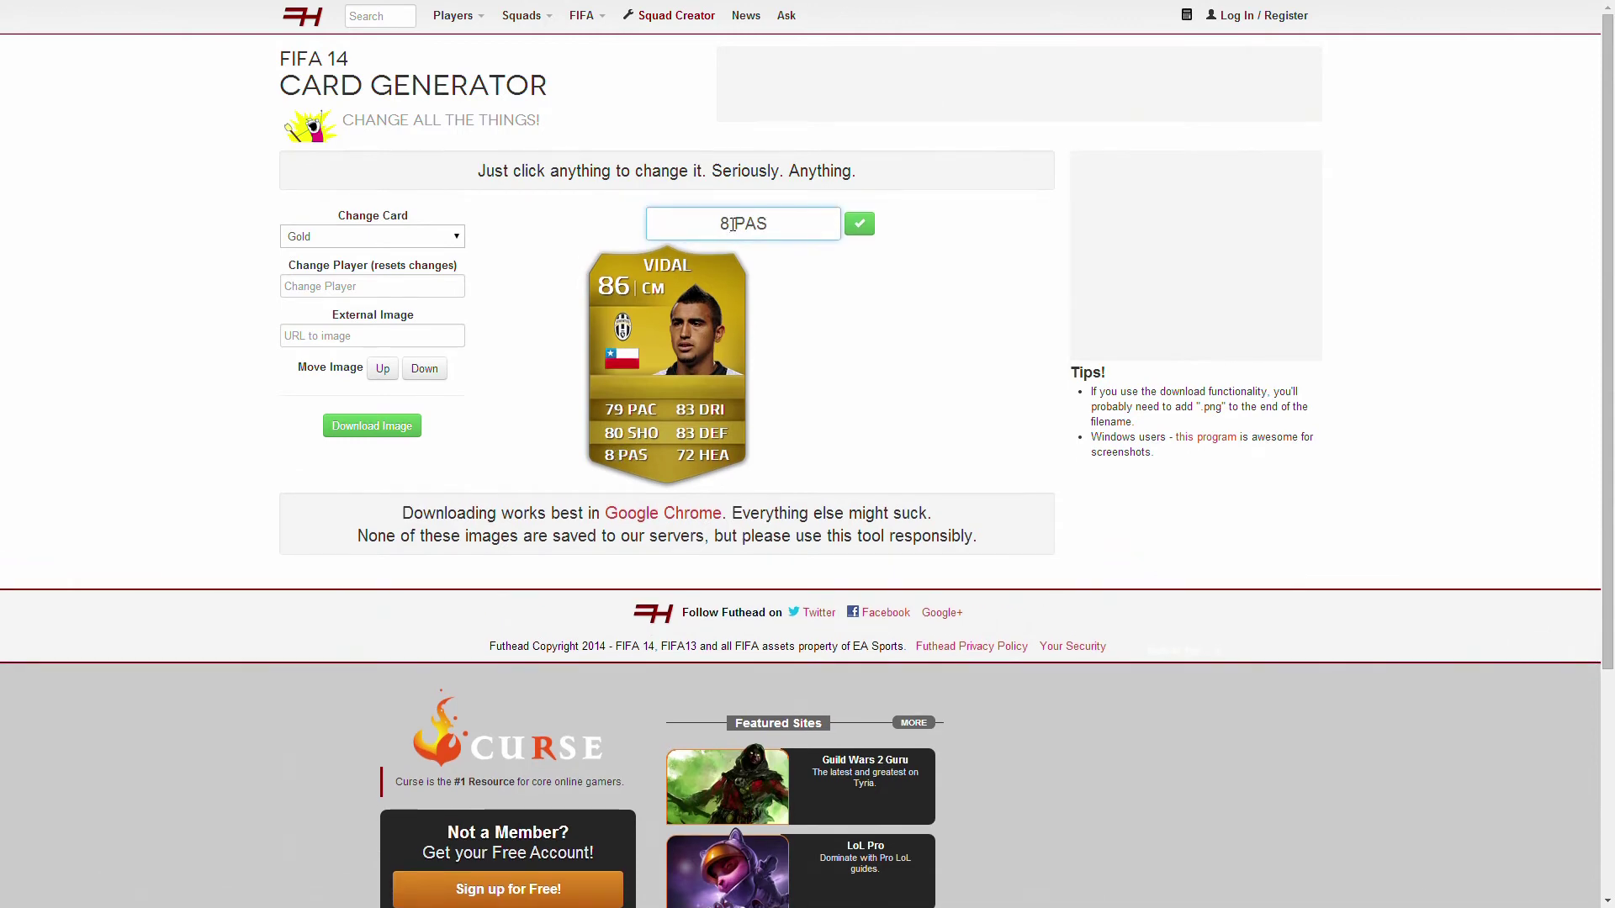
text(4)
key(Tab)
click(734, 225)
key(BackSpace)
text(1)
Replace Vidal's 72 HEA heading stat with 79 PHY.
click(688, 439)
click(702, 459)
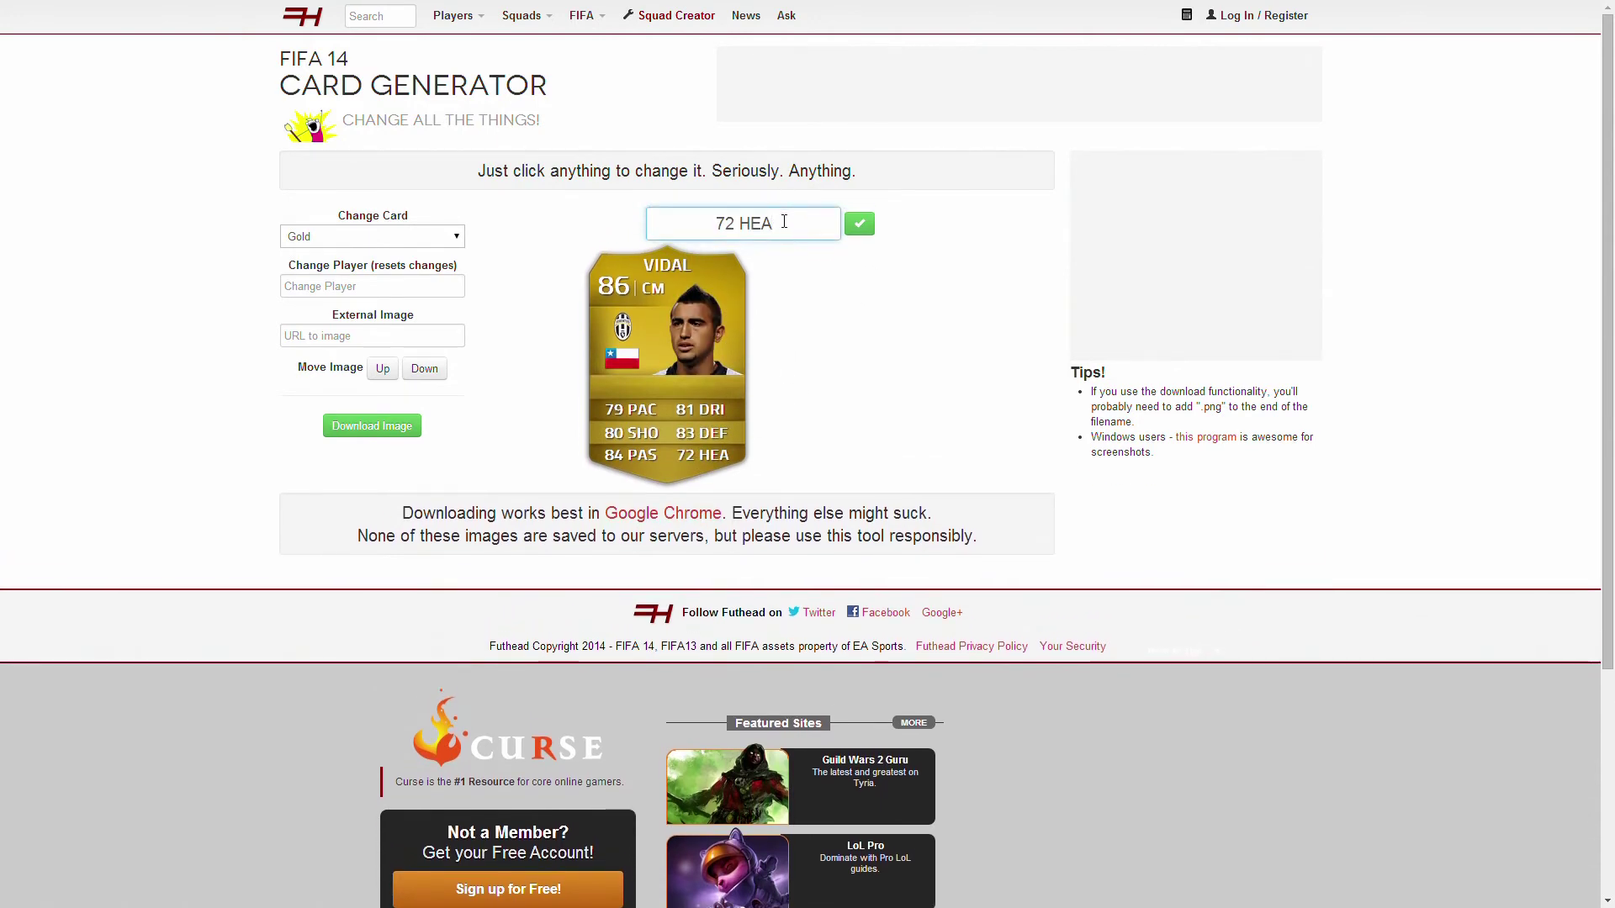
drag(775, 225, 687, 225)
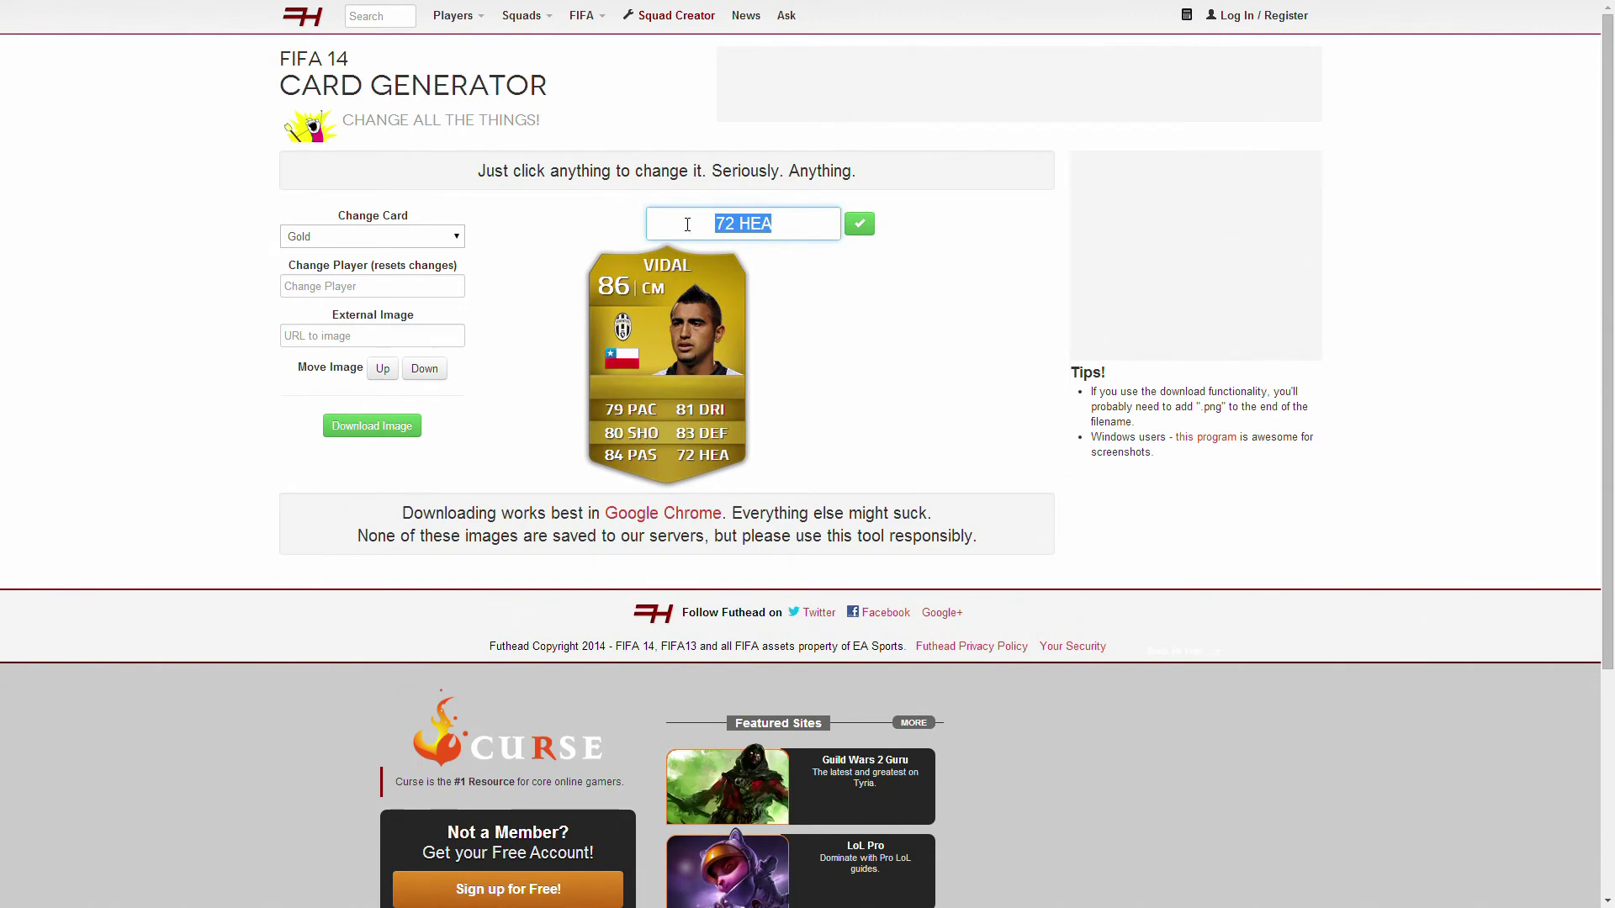
text(79 PHY)
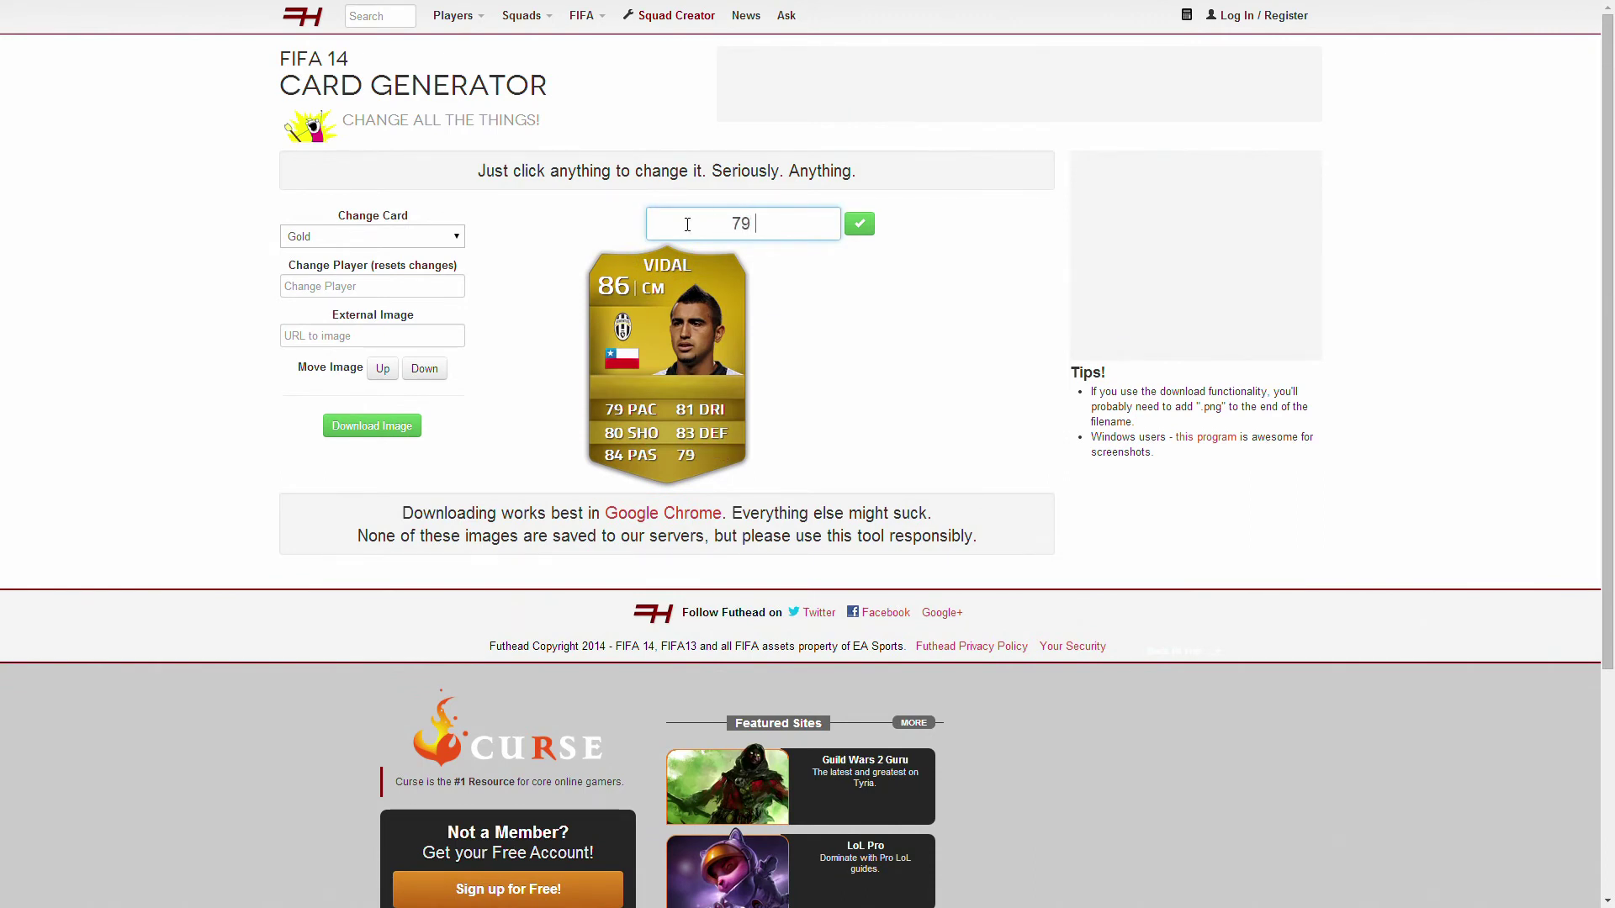
Raise Vidal's overall rating from 86 to 87.
click(613, 286)
key(BackSpace)
text(7)
click(872, 231)
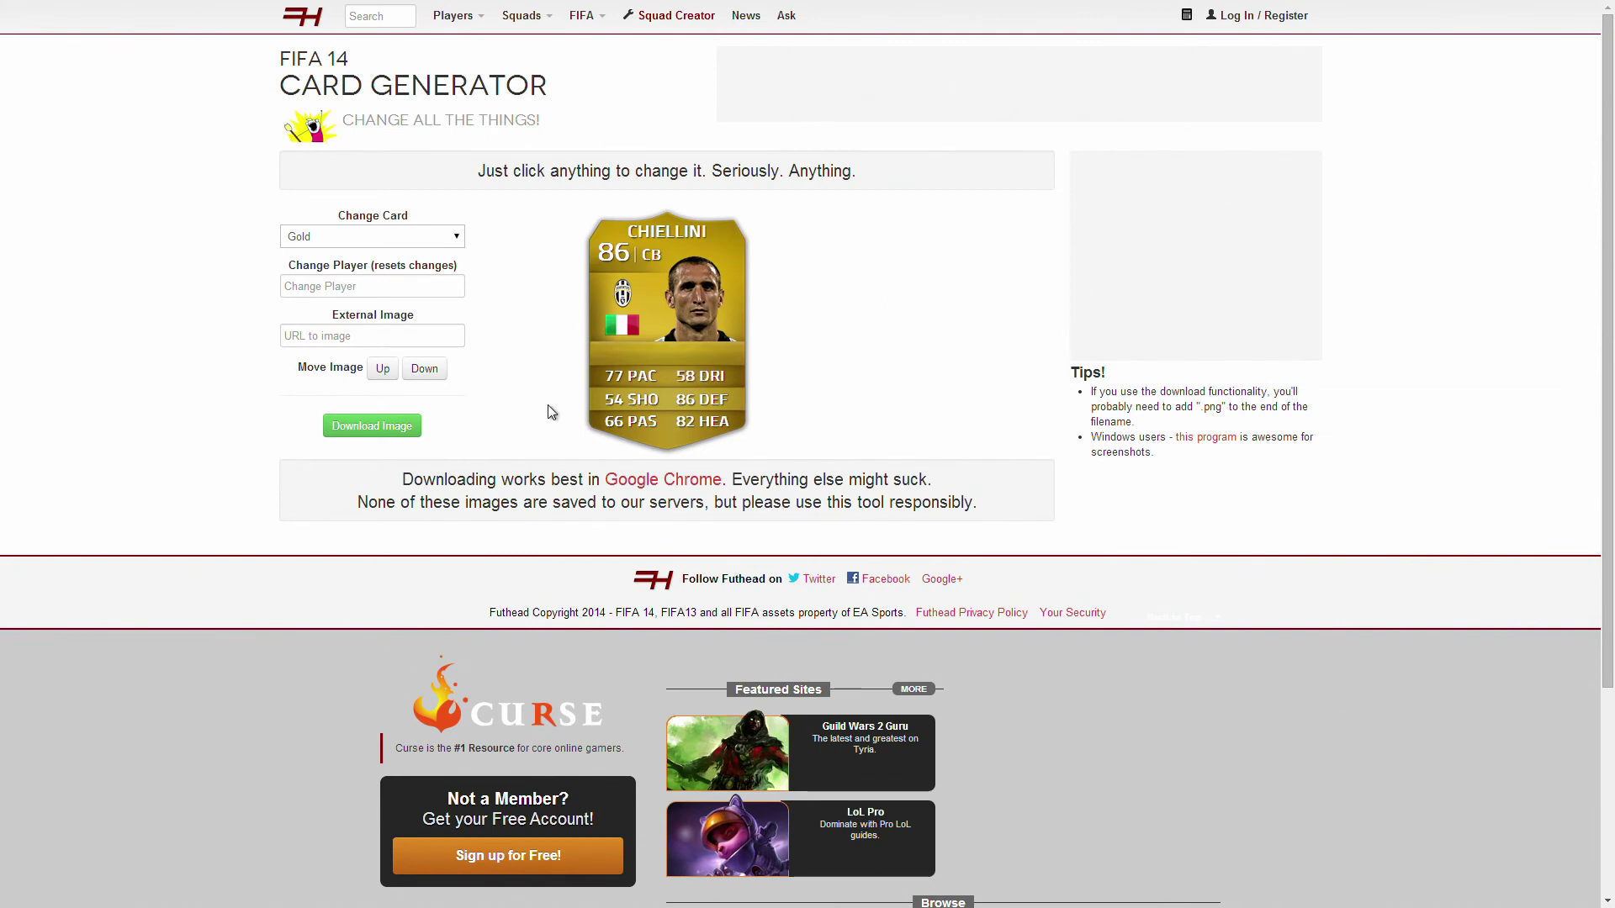
Change Chiellini's pace to 76 PAC, shooting to 55 SHO and passing to 68 PAS.
click(624, 376)
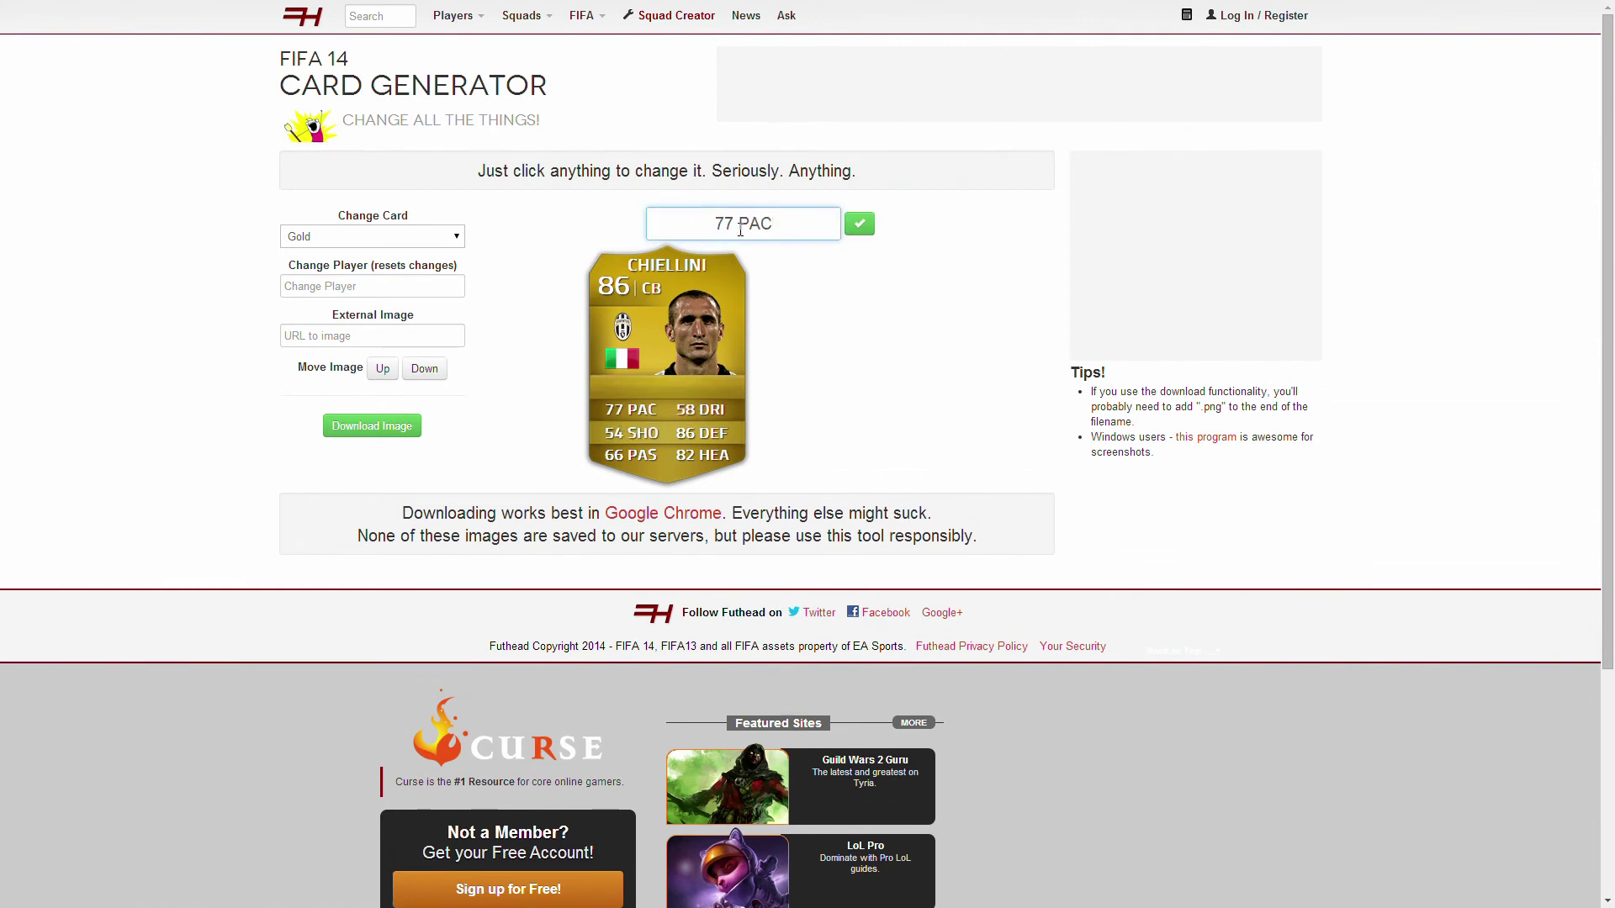
click(740, 229)
key(BackSpace)
text(6)
click(614, 435)
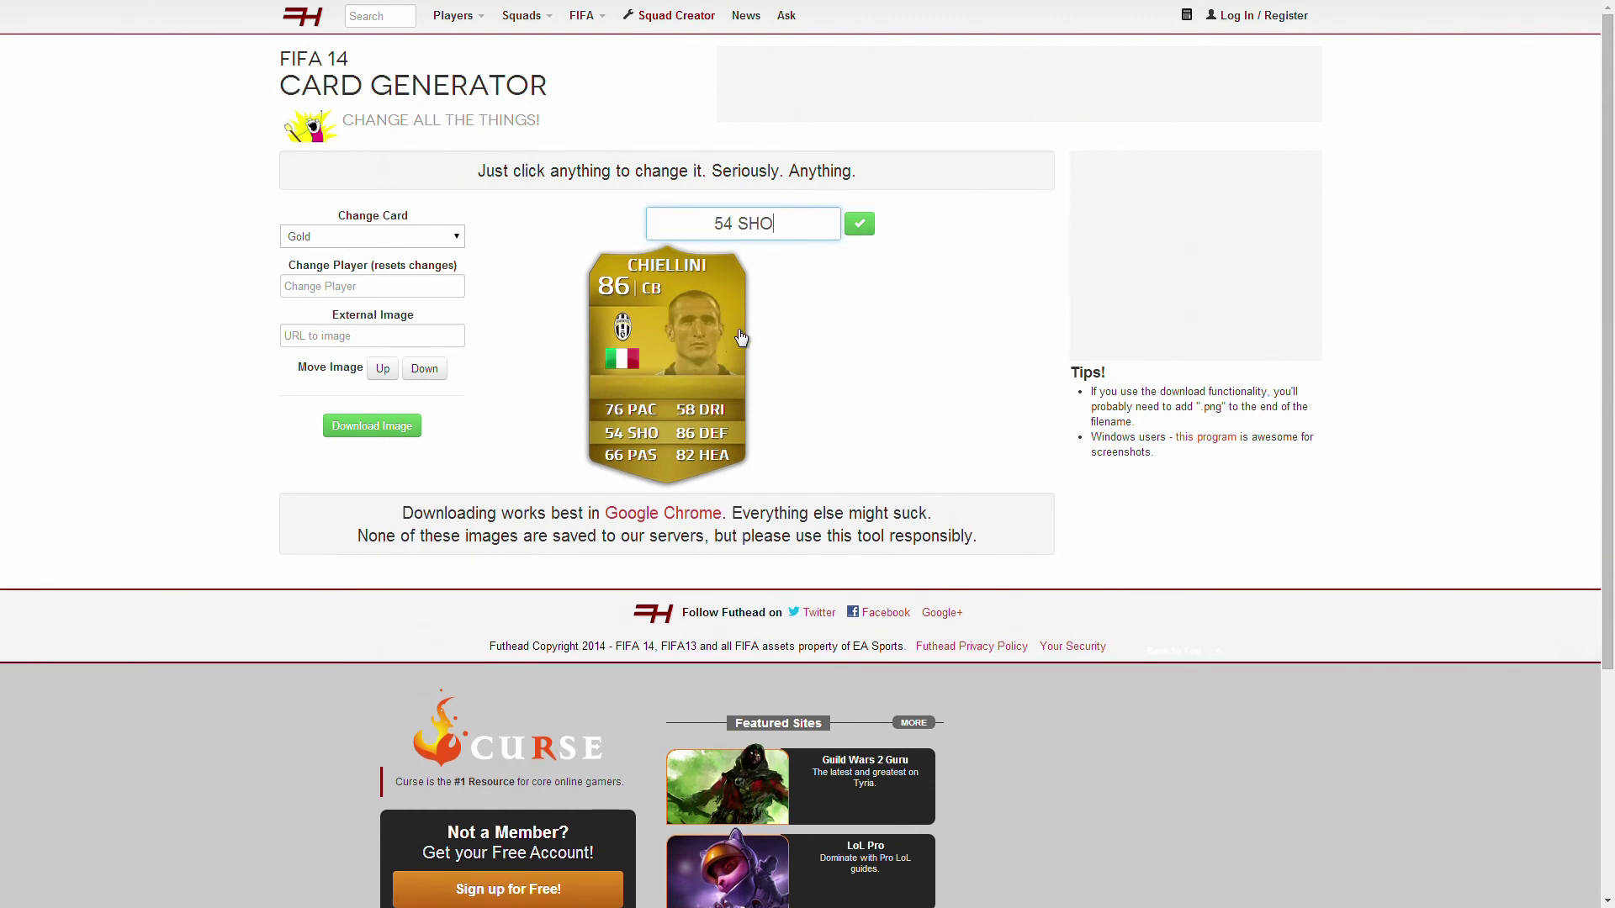
key(BackSpace)
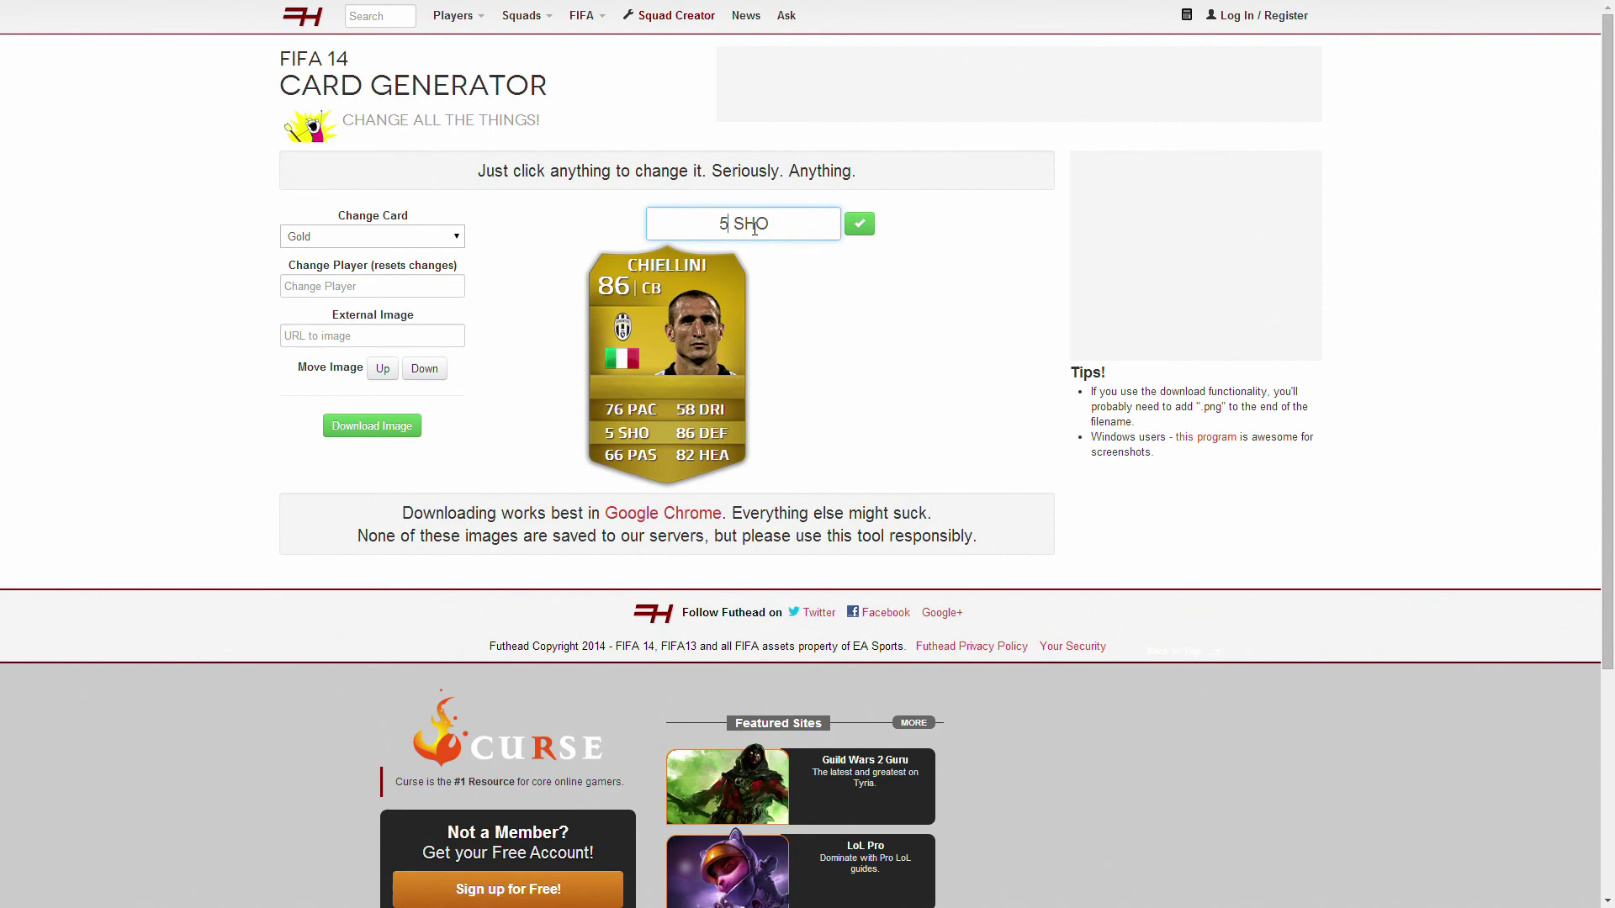
text(5)
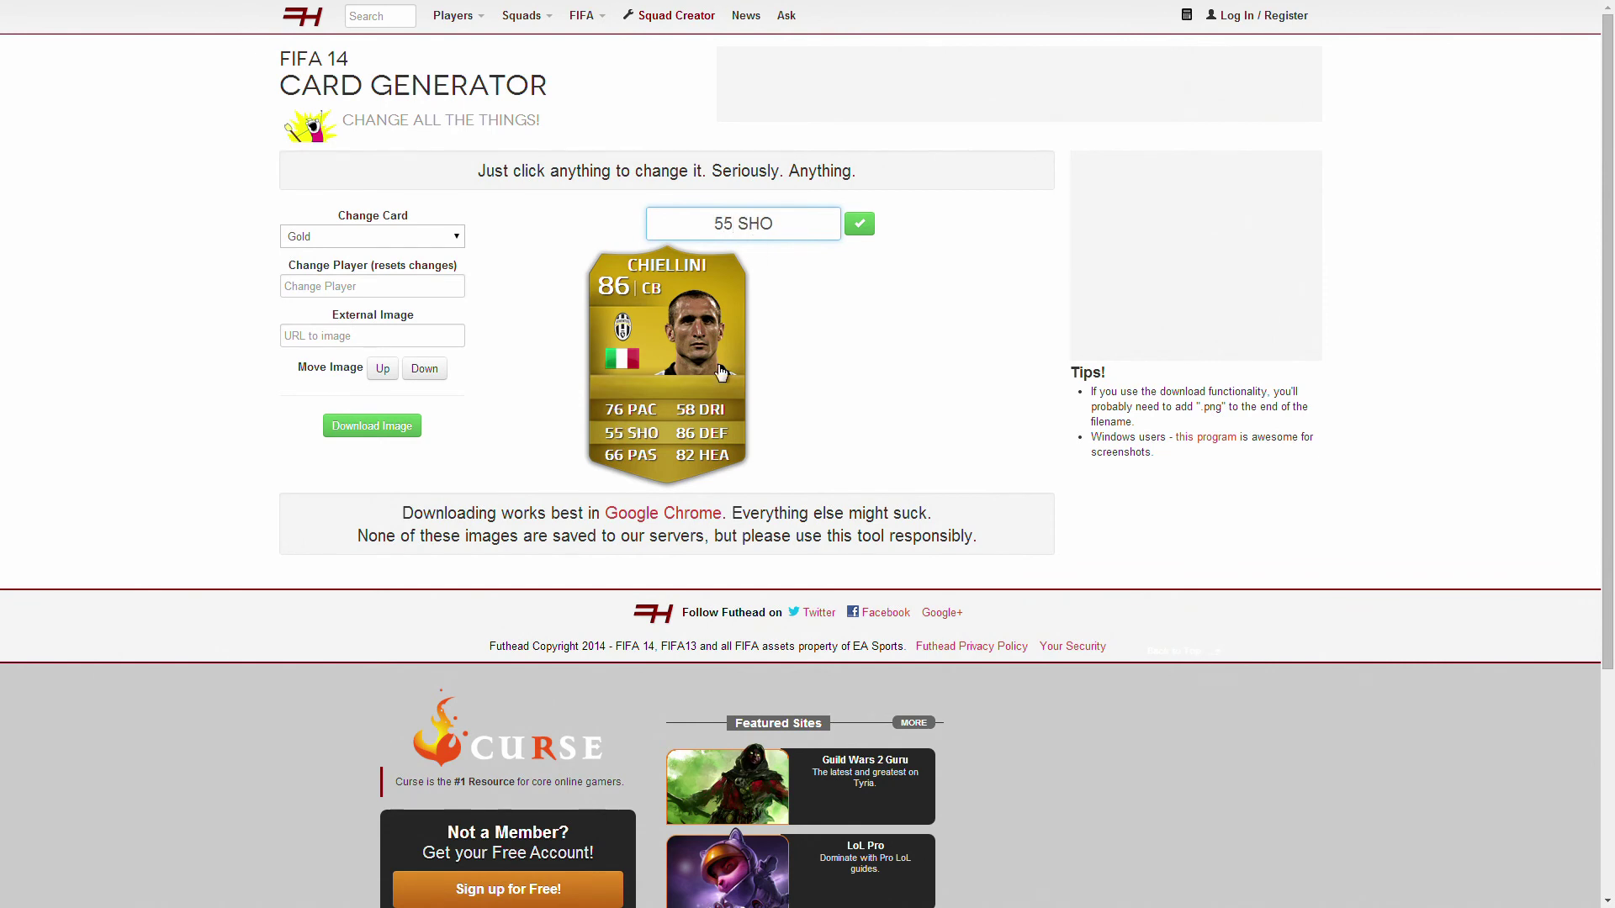
click(631, 455)
key(BackSpace)
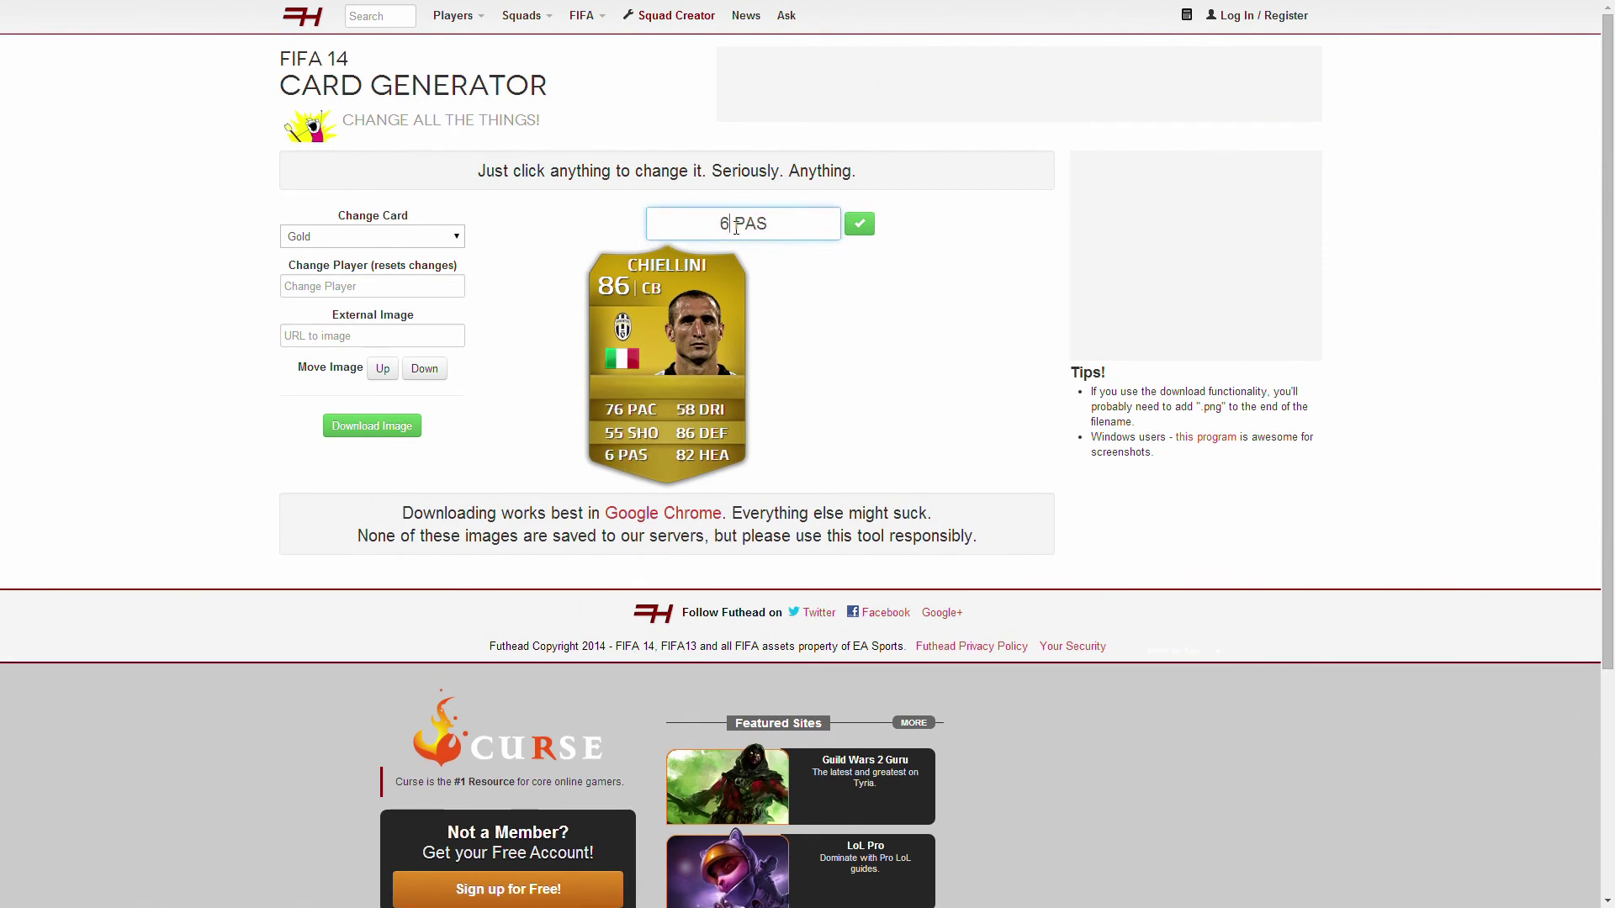
text(8)
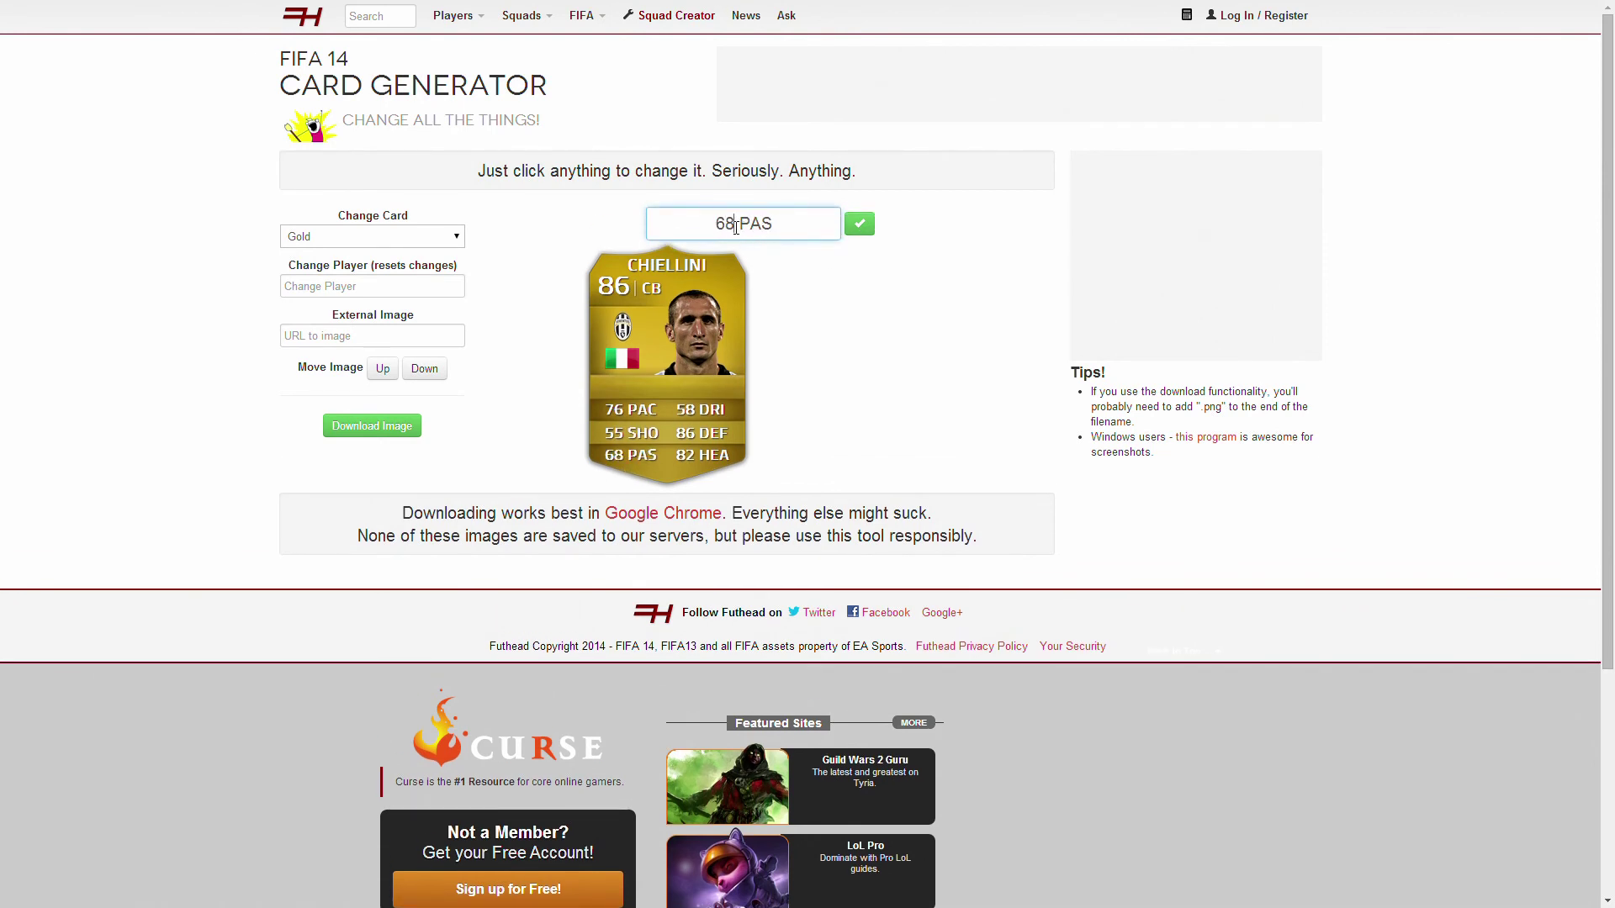
Lower Chiellini's dribbling from 58 to 55 DRI.
click(698, 415)
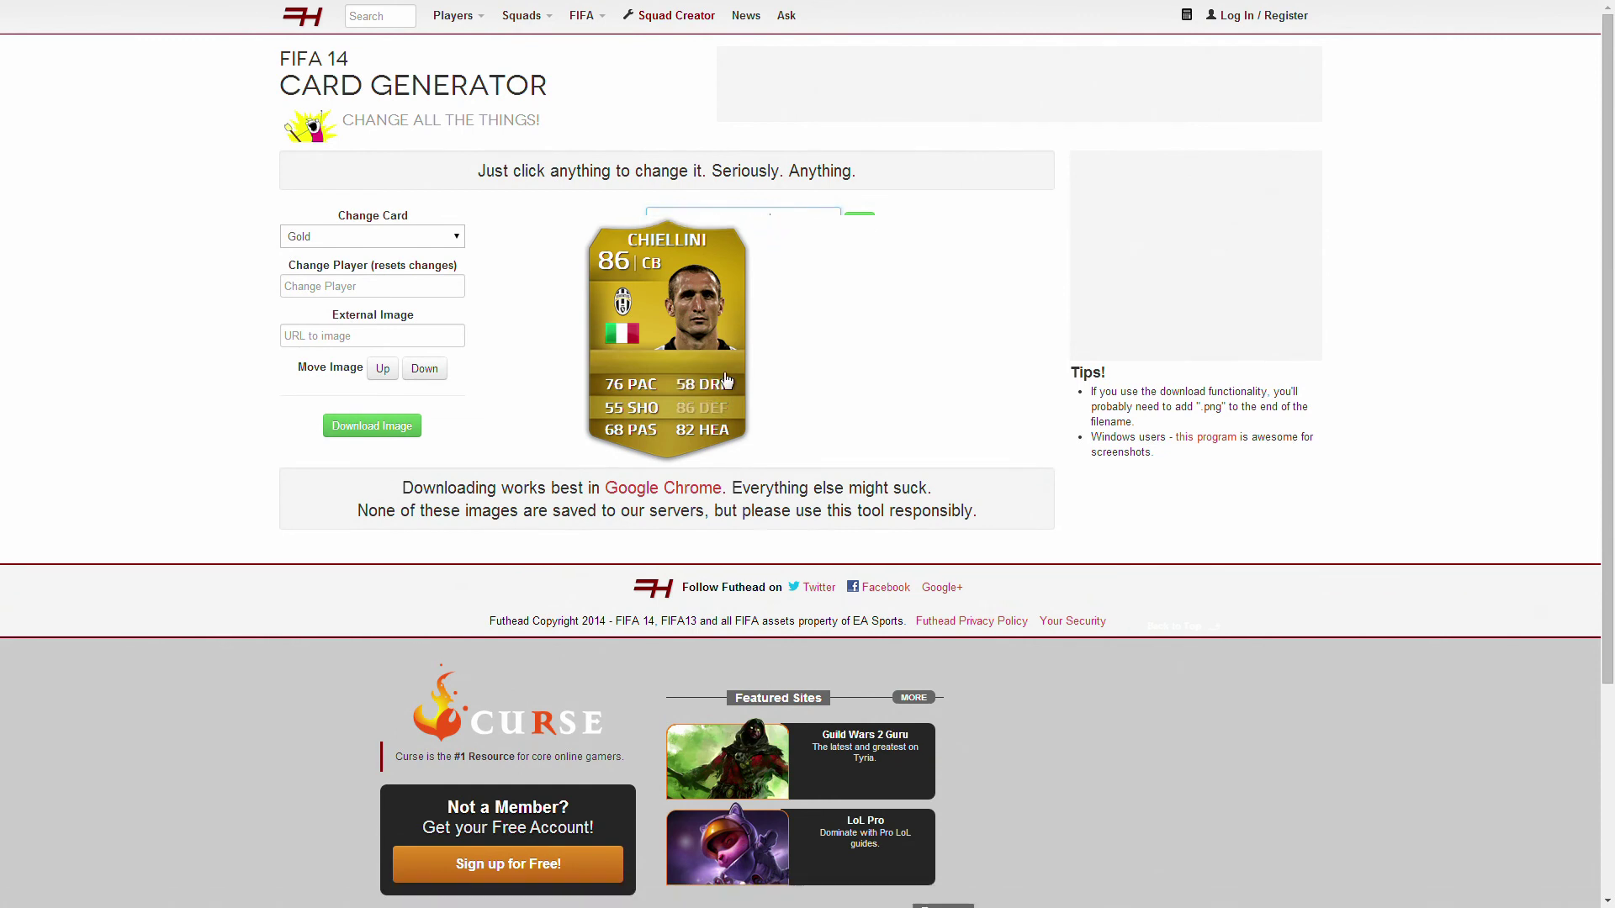
click(739, 226)
key(BackSpace)
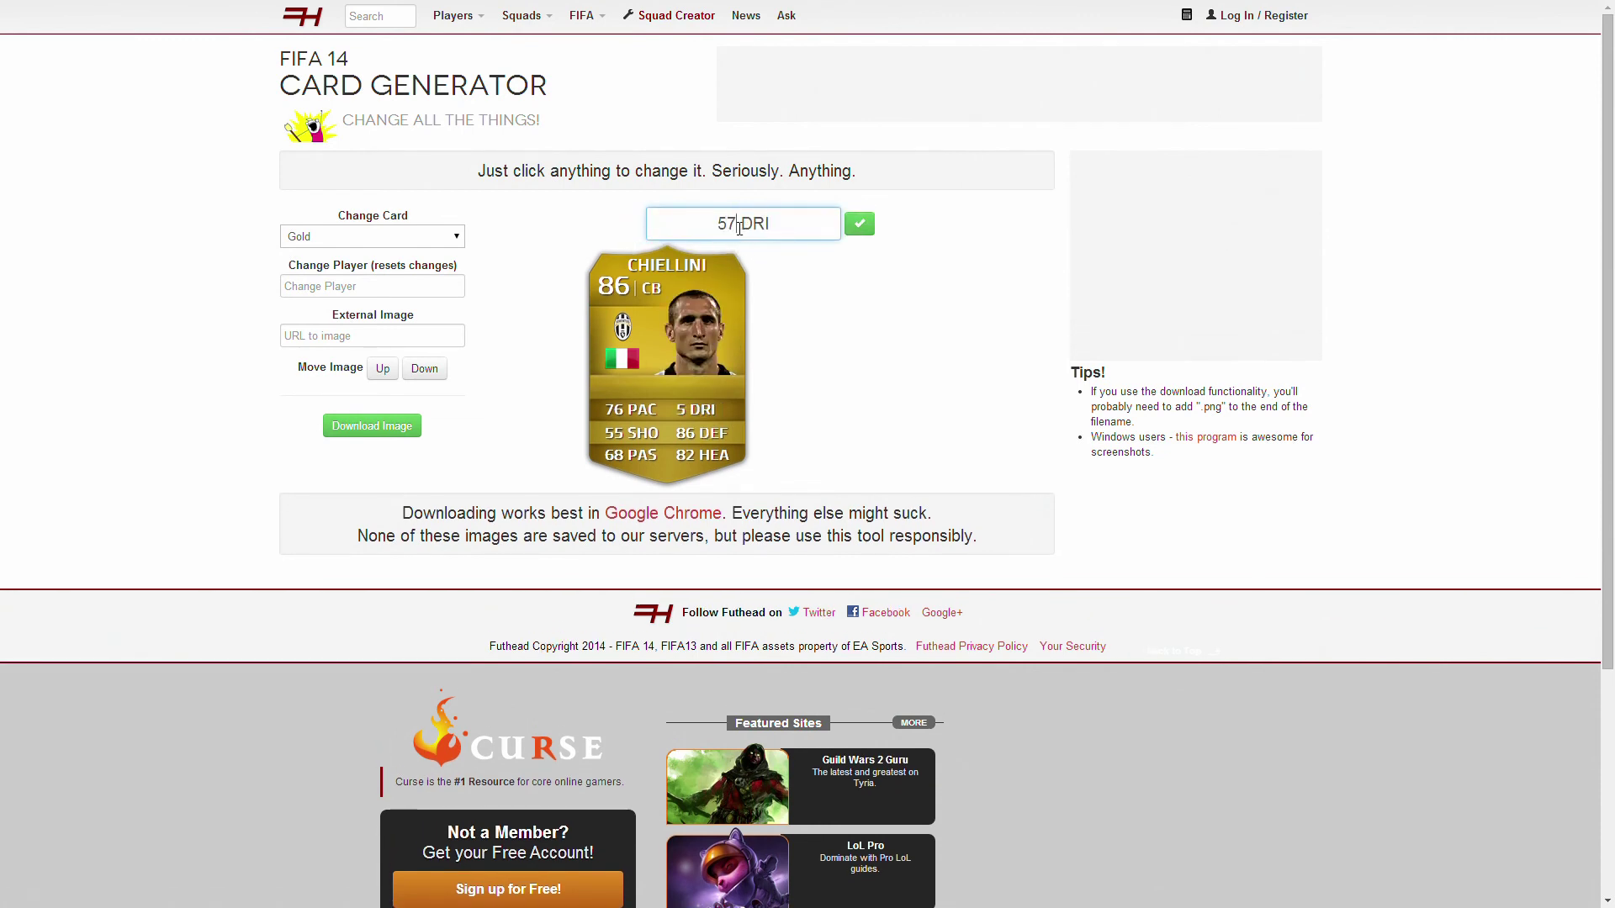
text(7)
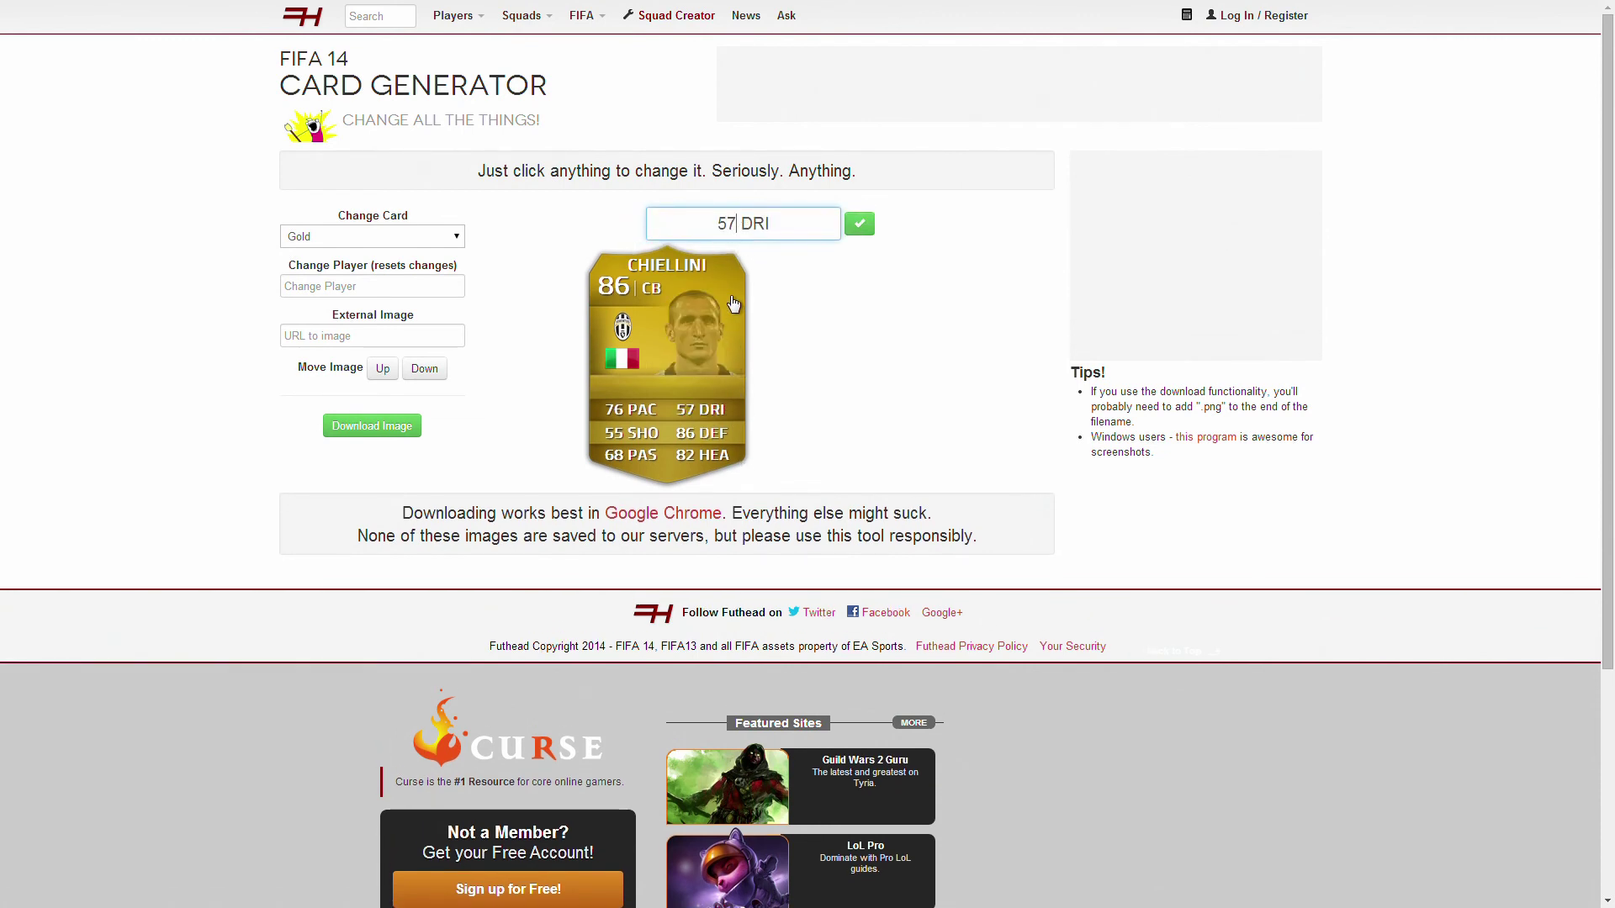
key(BackSpace)
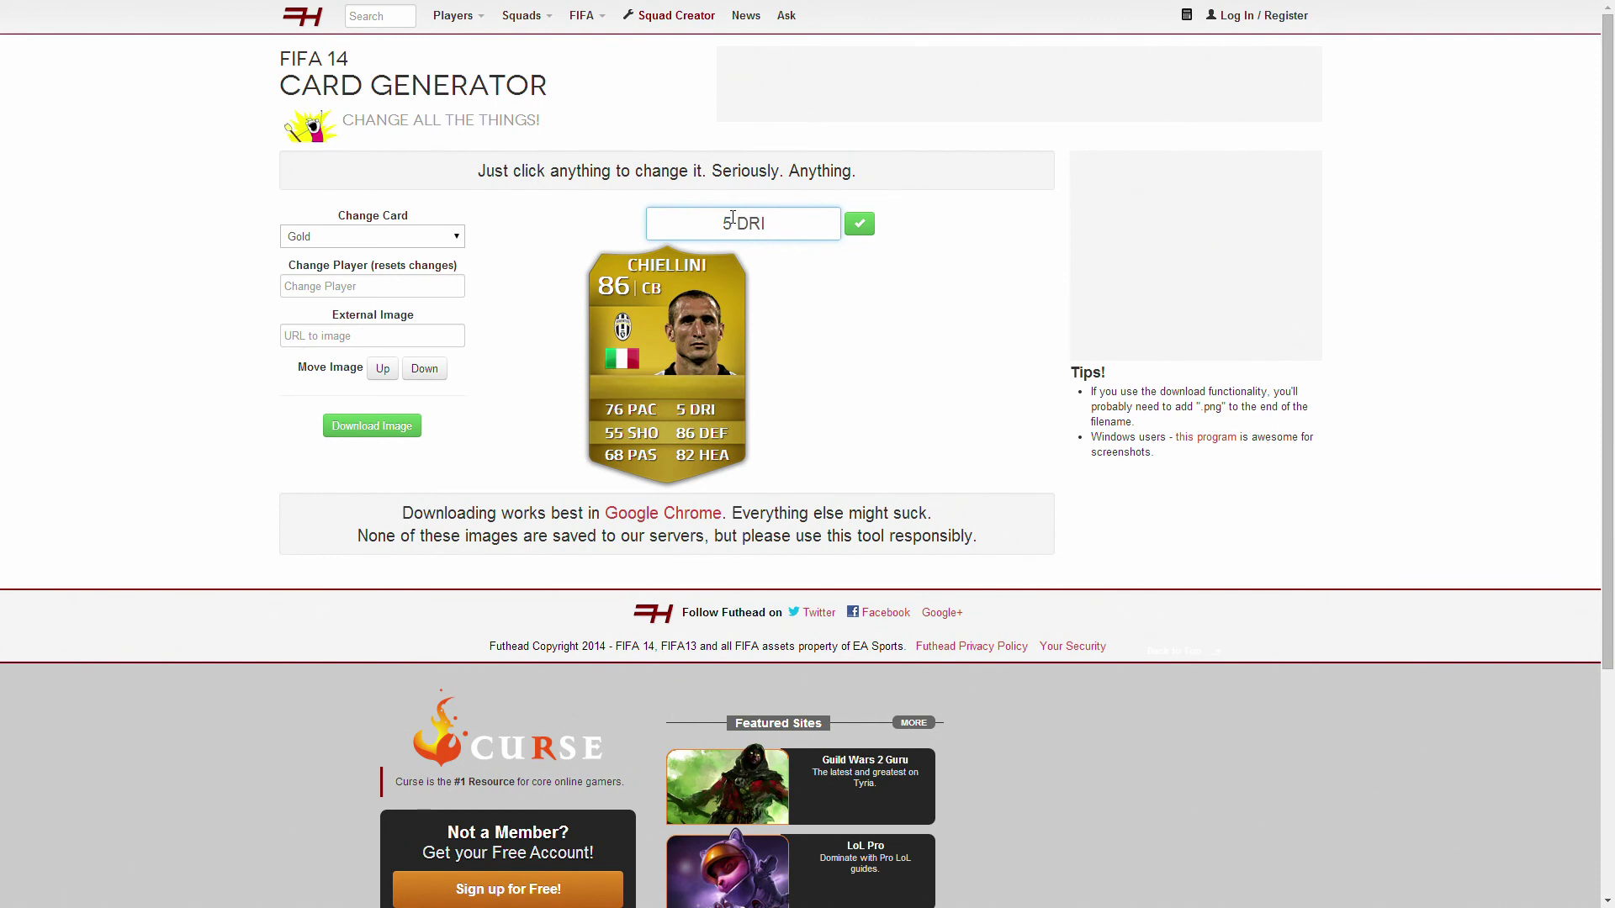
text(5)
Raise Chiellini's defending to 87 DEF and replace 82 HEA with 83 PHY.
click(713, 433)
click(724, 221)
key(BackSpace)
text(7 DEF)
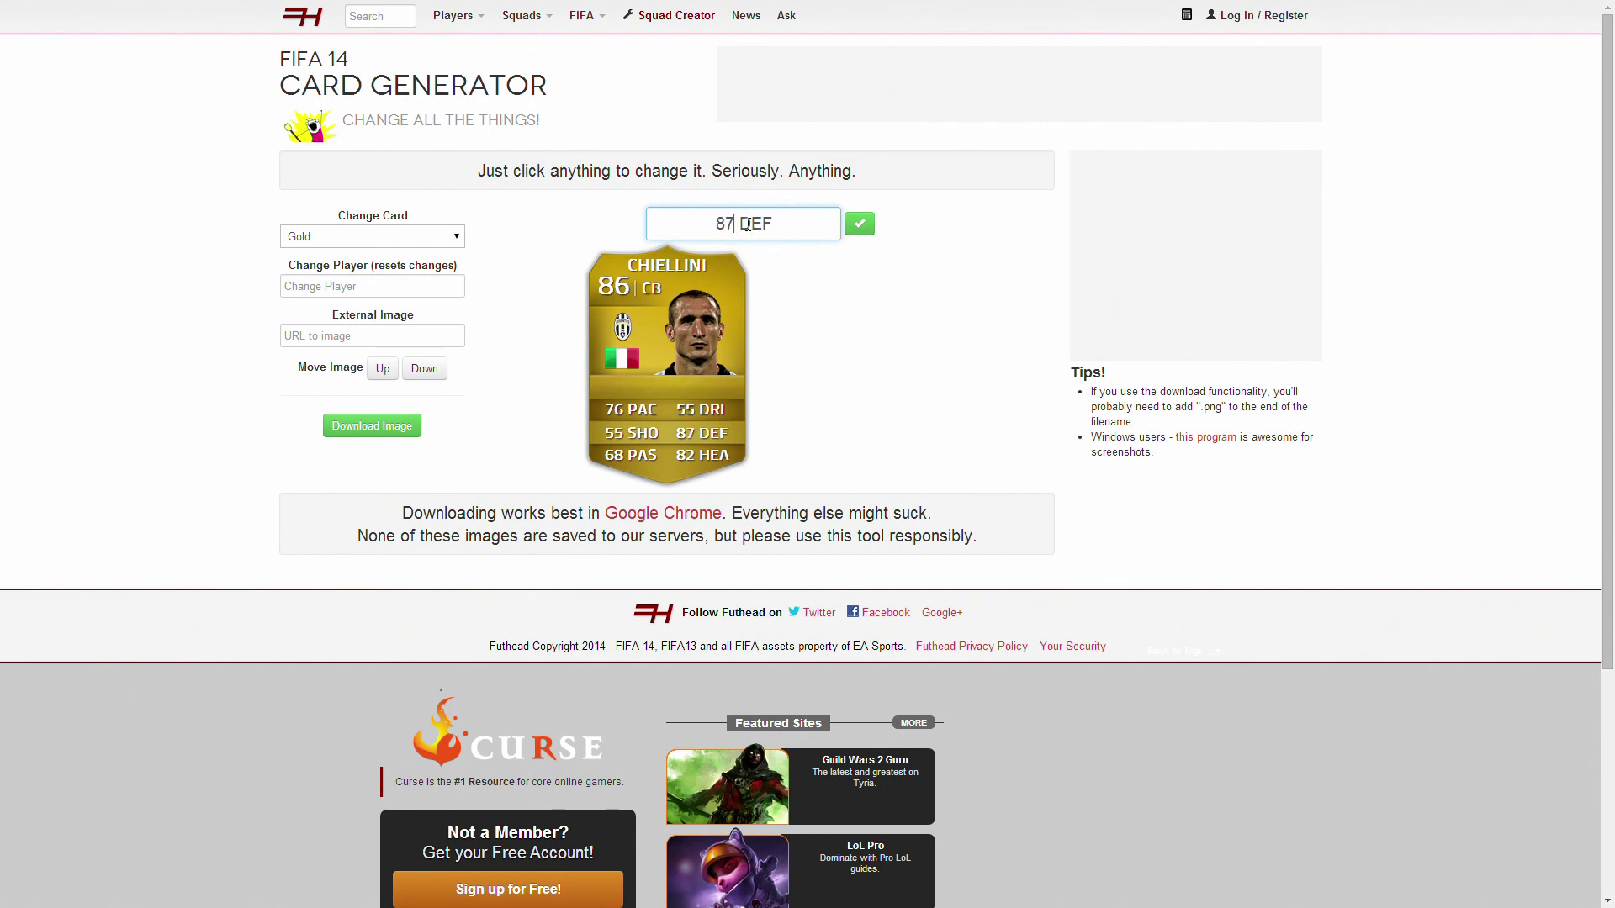
click(701, 456)
drag(782, 221, 698, 216)
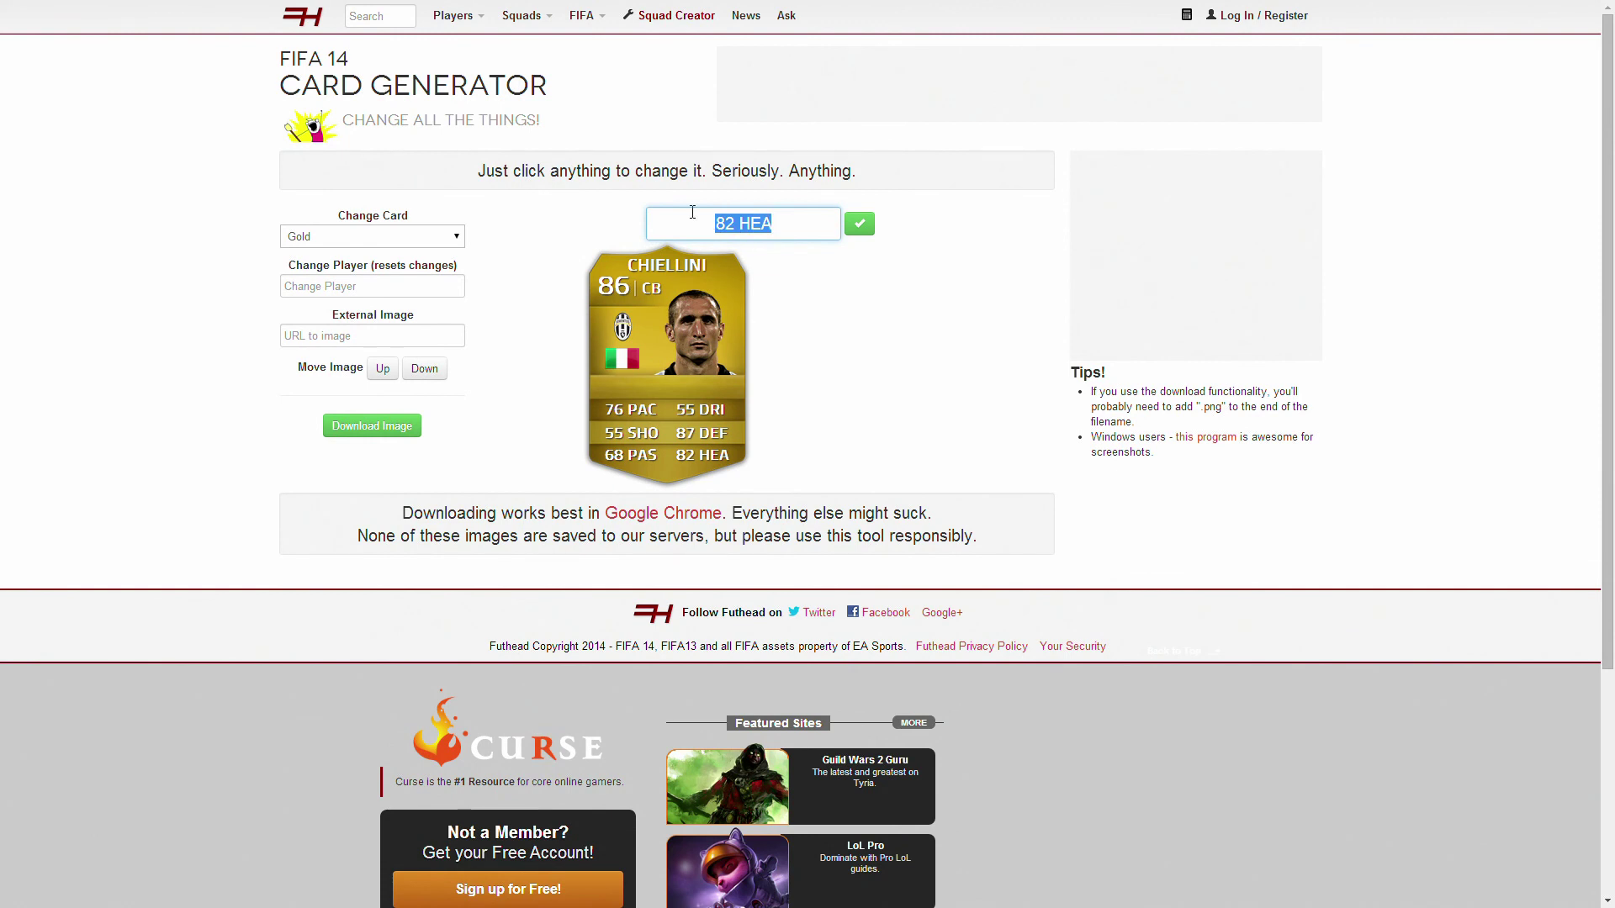
text(83 Phy)
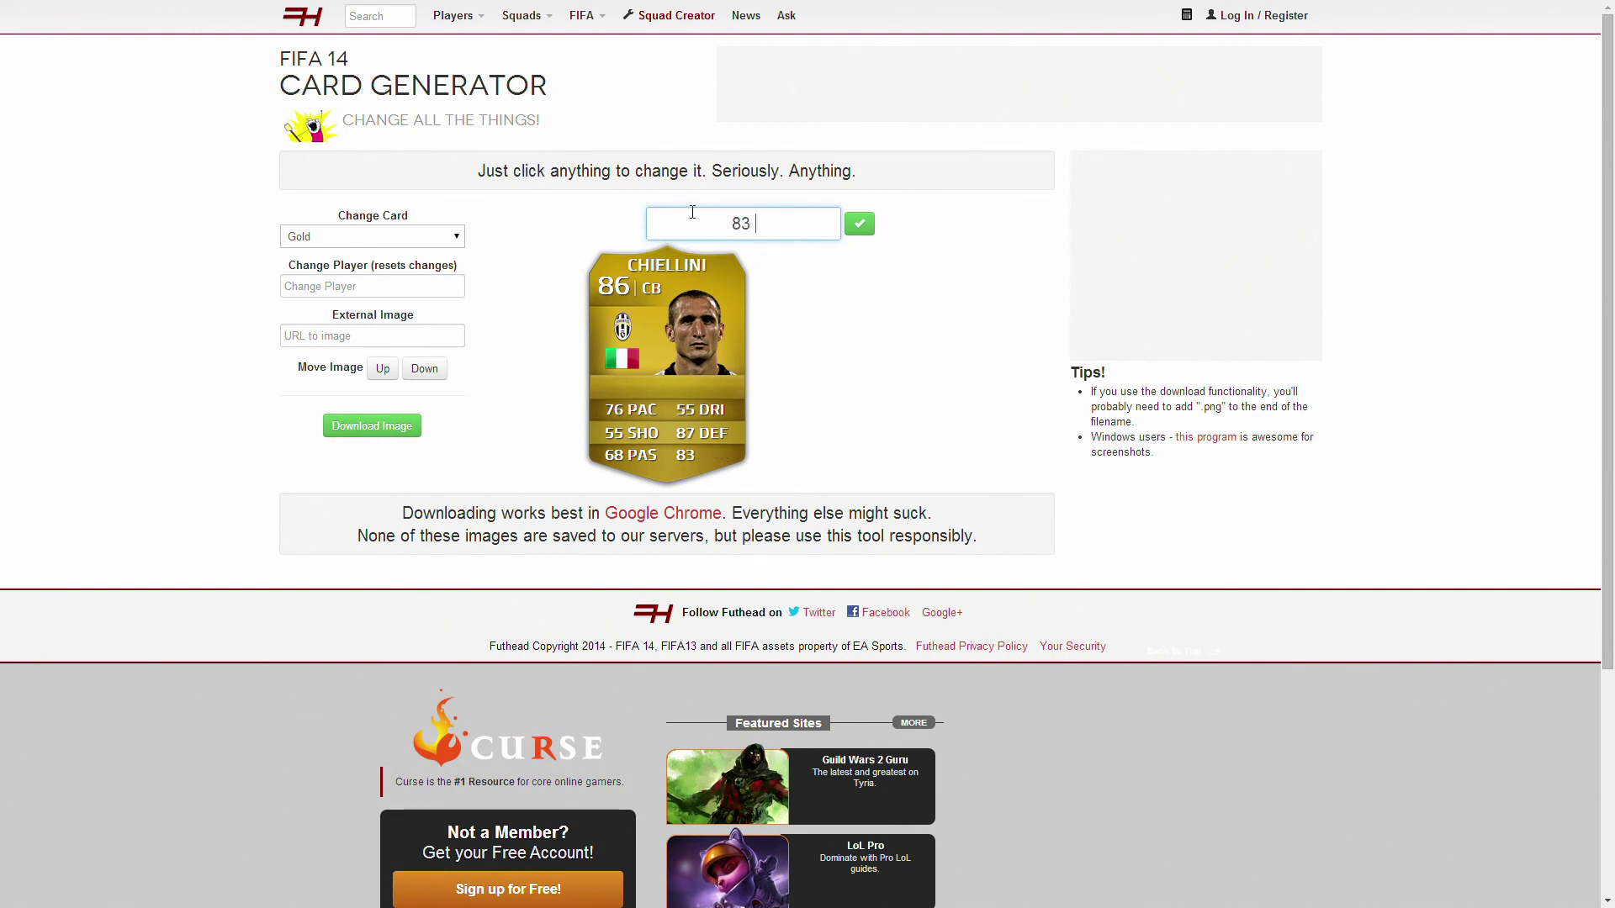
key(BackSpace)
key(BackSpace)
text(HY)
click(859, 224)
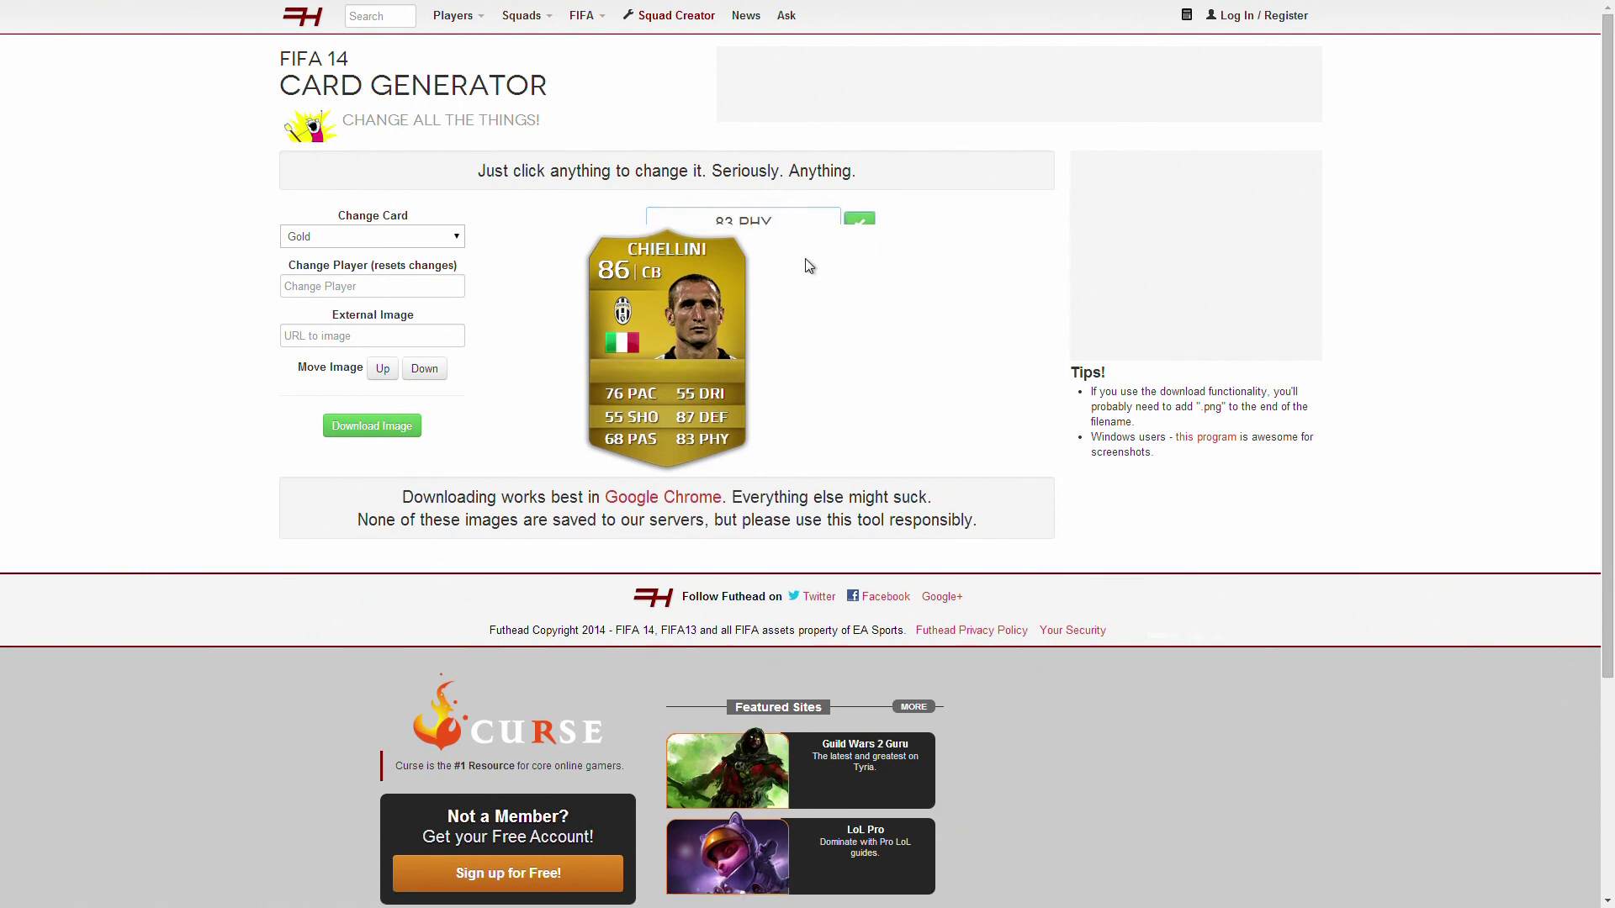
Change Chiellini's overall rating from 86 to 85.
click(618, 265)
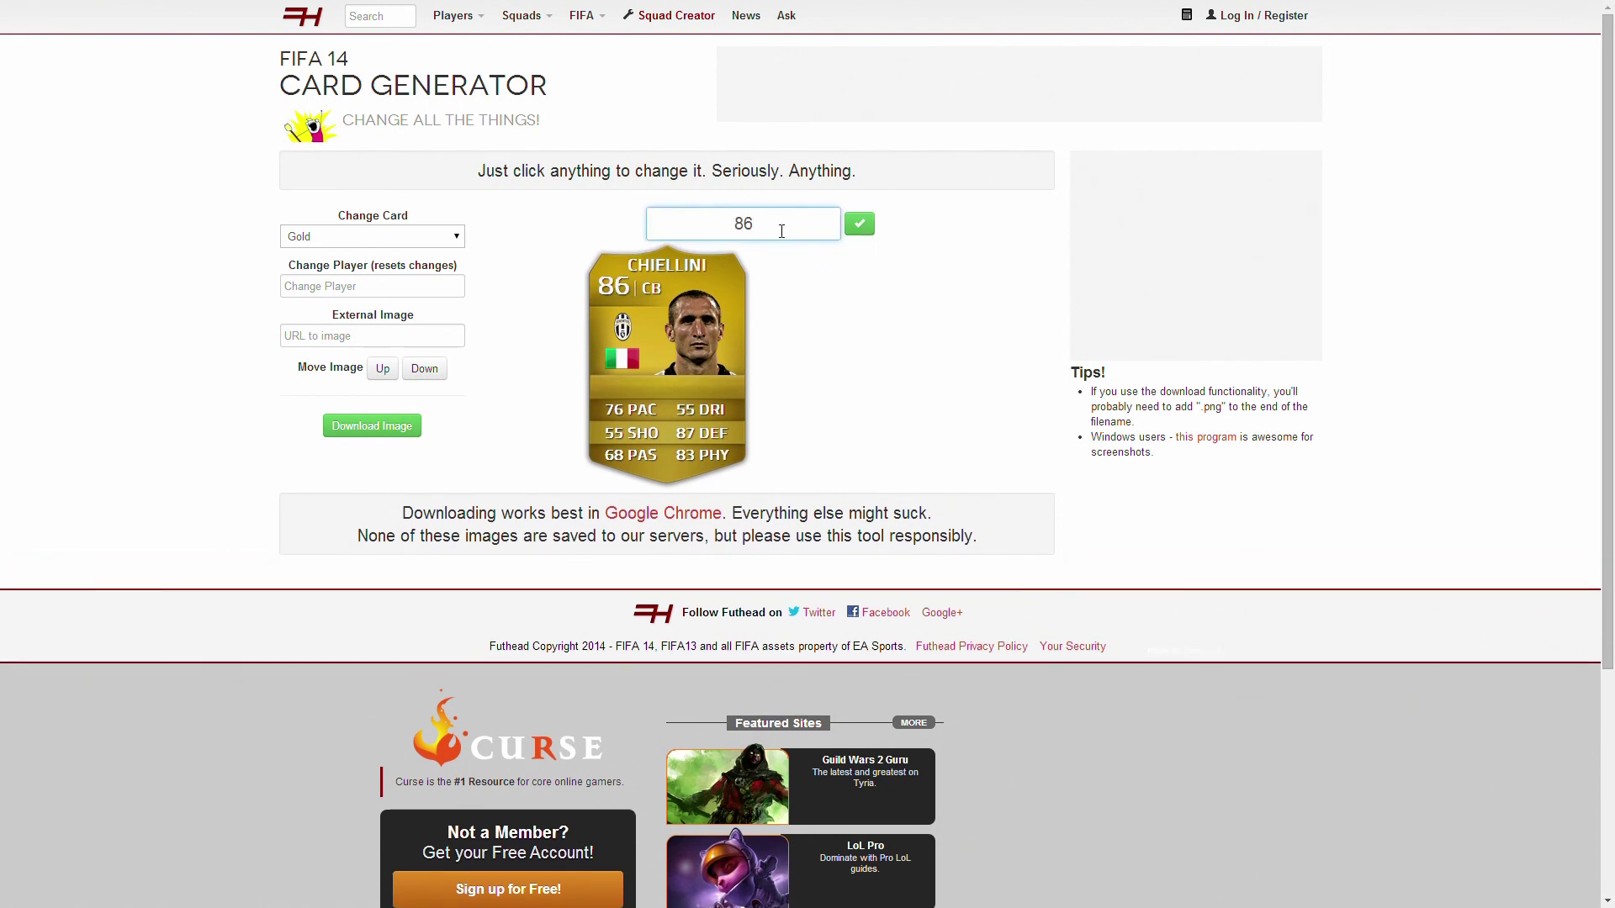
key(BackSpace)
text(5)
click(859, 224)
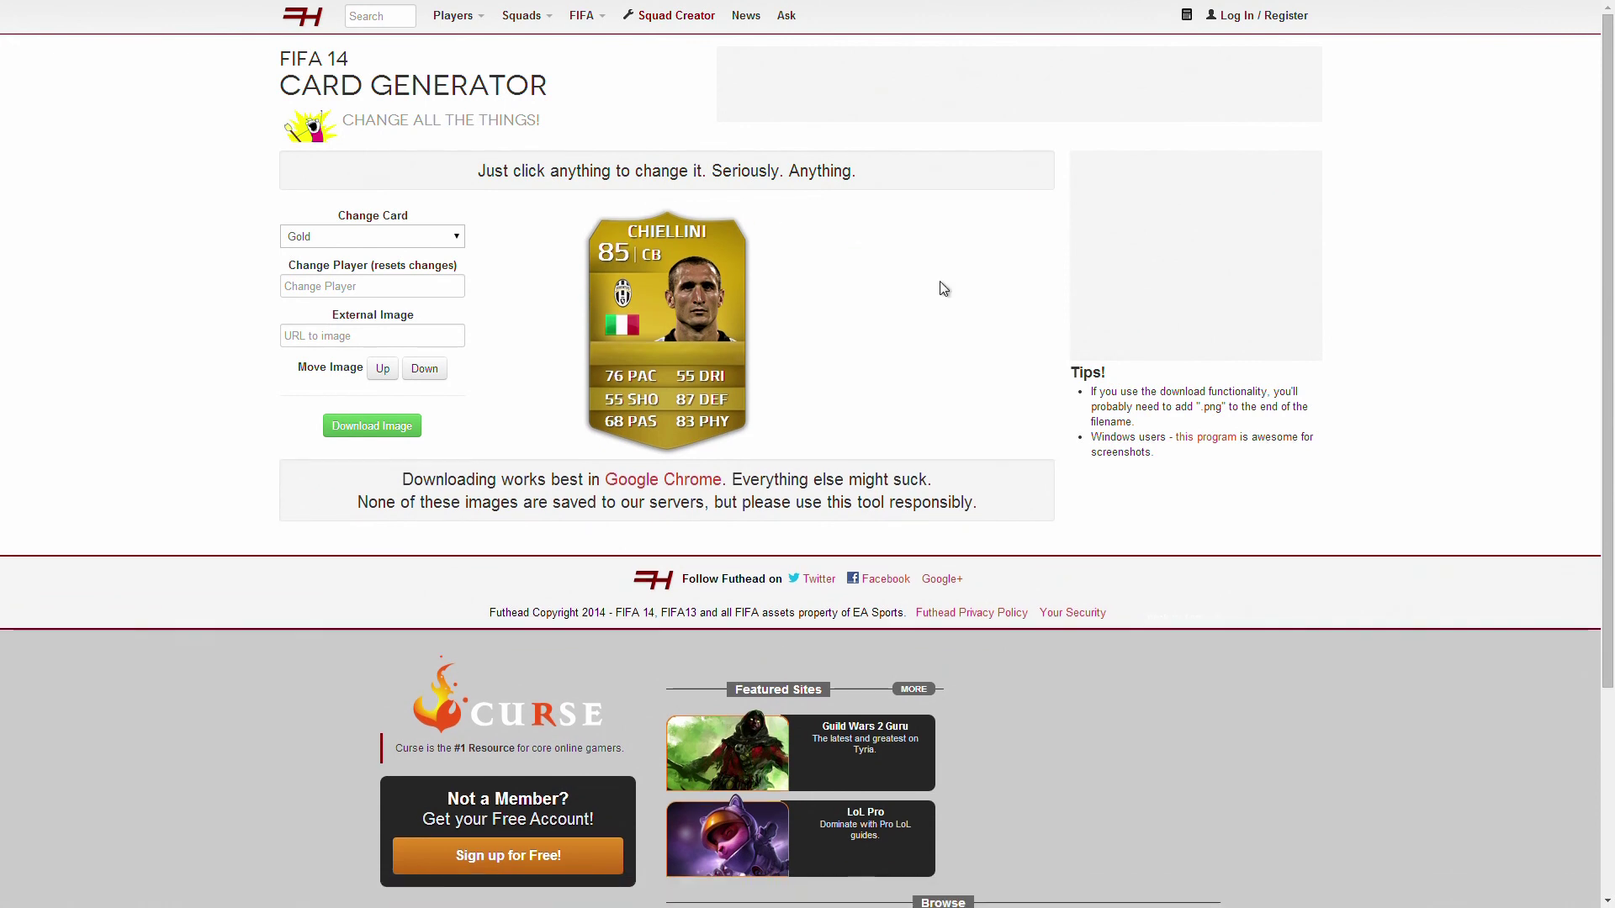